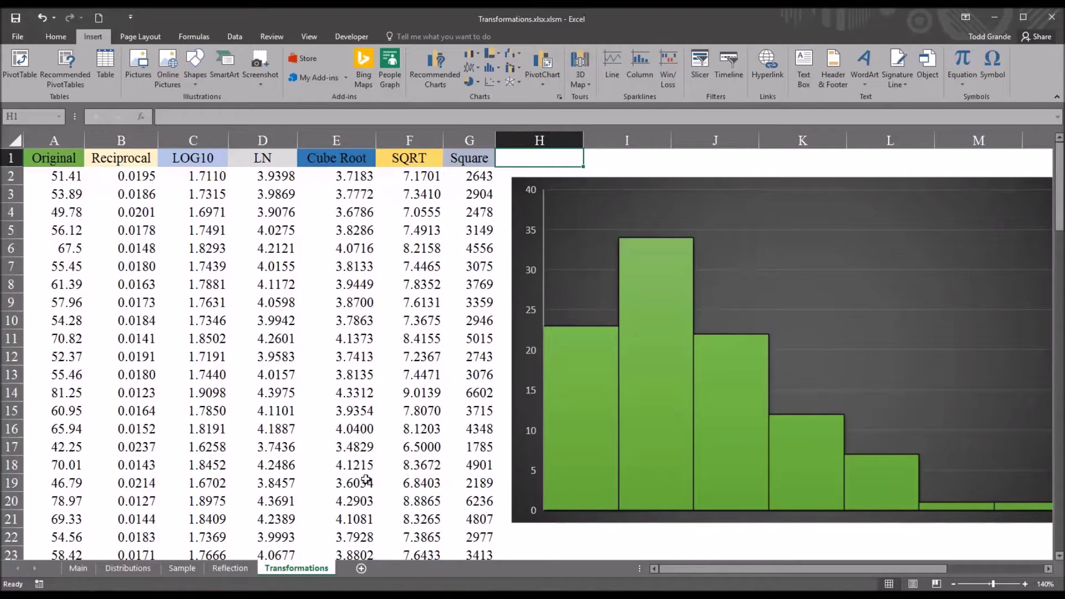
# Review the Original column, its first value 51.41, and the Reciprocal-to-SQRT headings
pyautogui.click(51, 142)
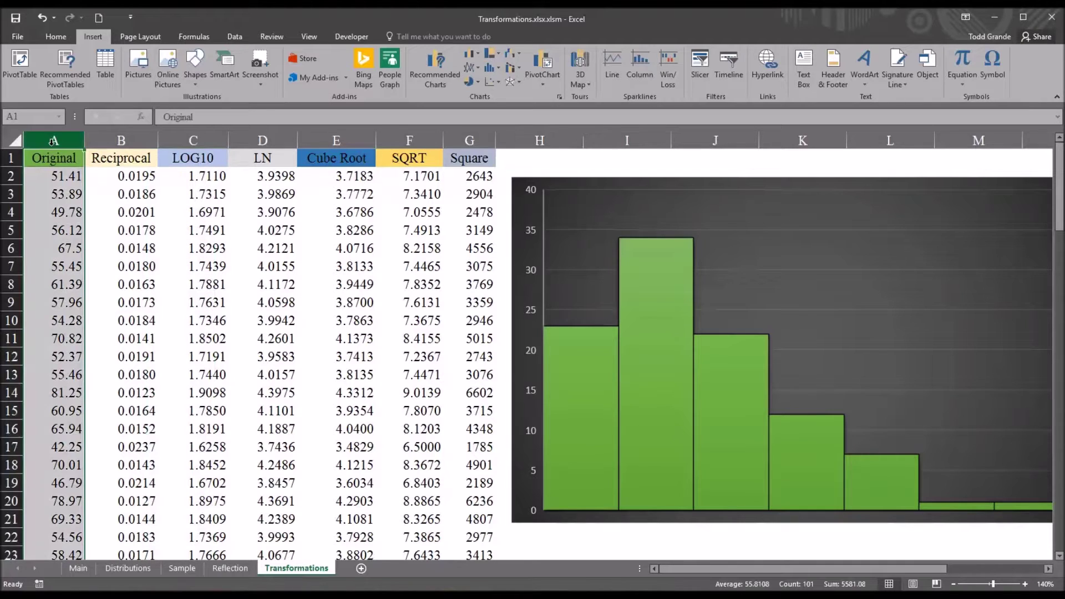
pyautogui.click(56, 178)
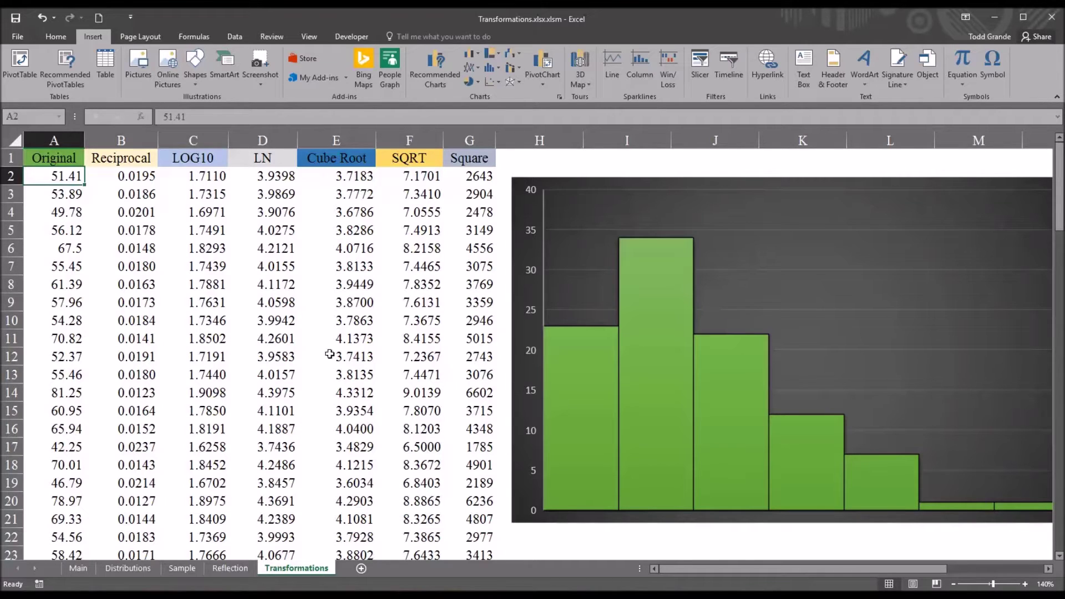
pyautogui.click(113, 161)
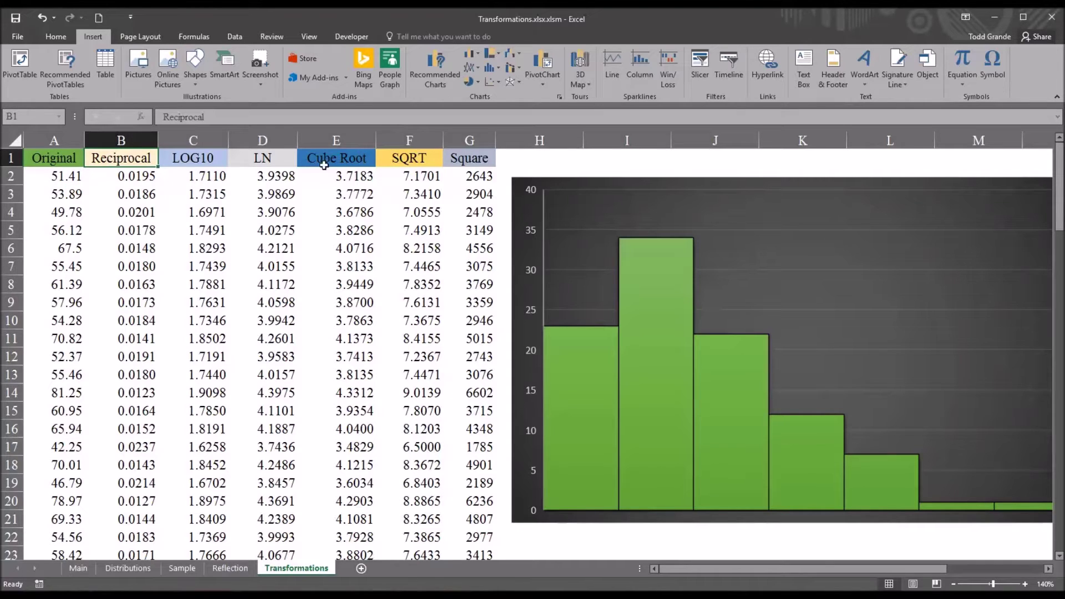
pyautogui.click(387, 164)
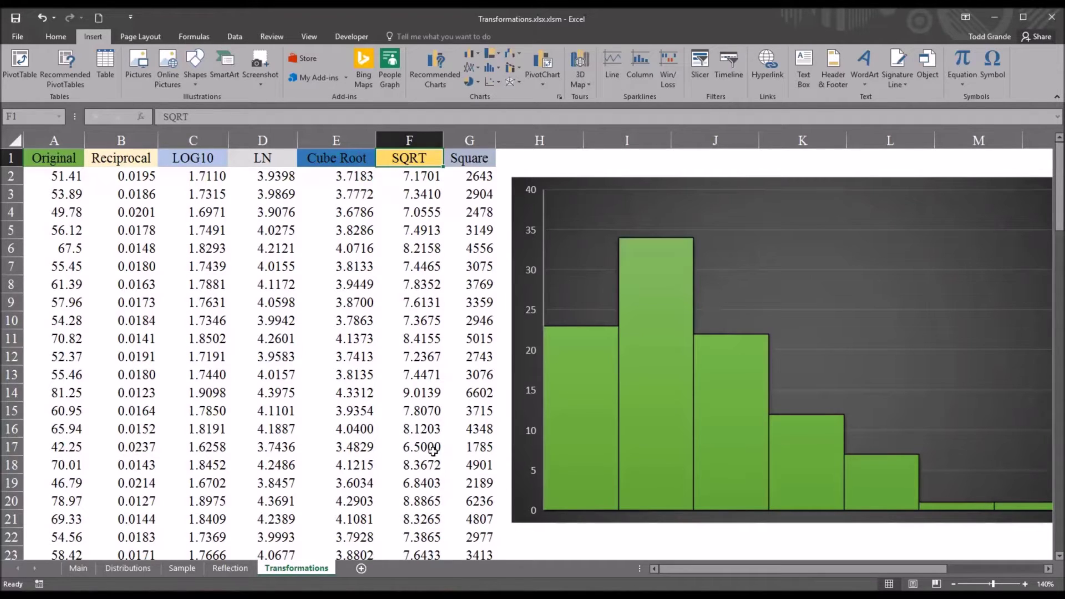
pyautogui.click(126, 161)
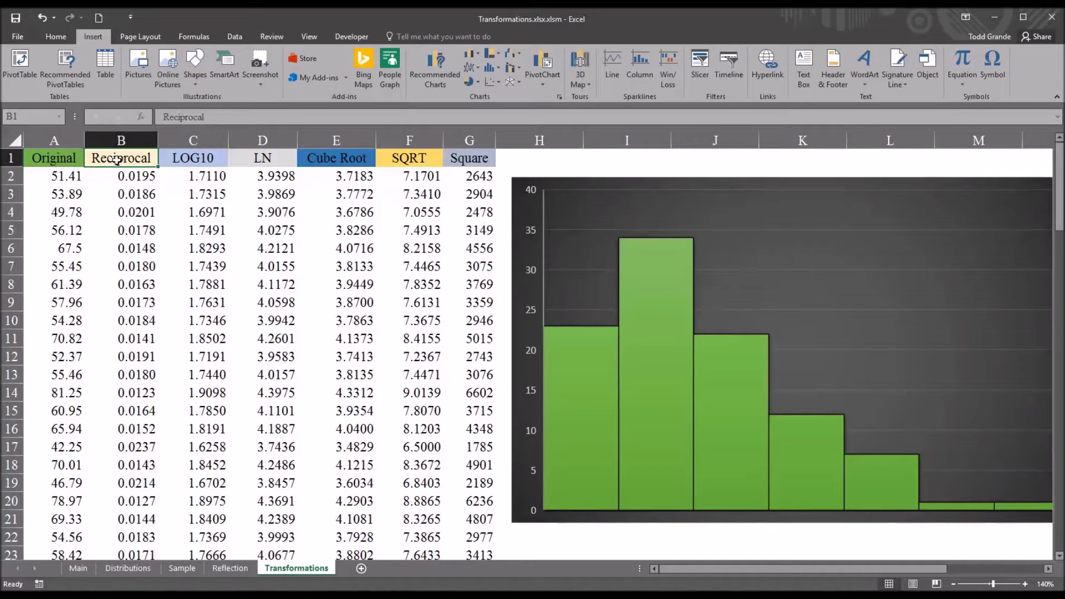
pyautogui.moveTo(117, 160); pyautogui.dragTo(383, 158)
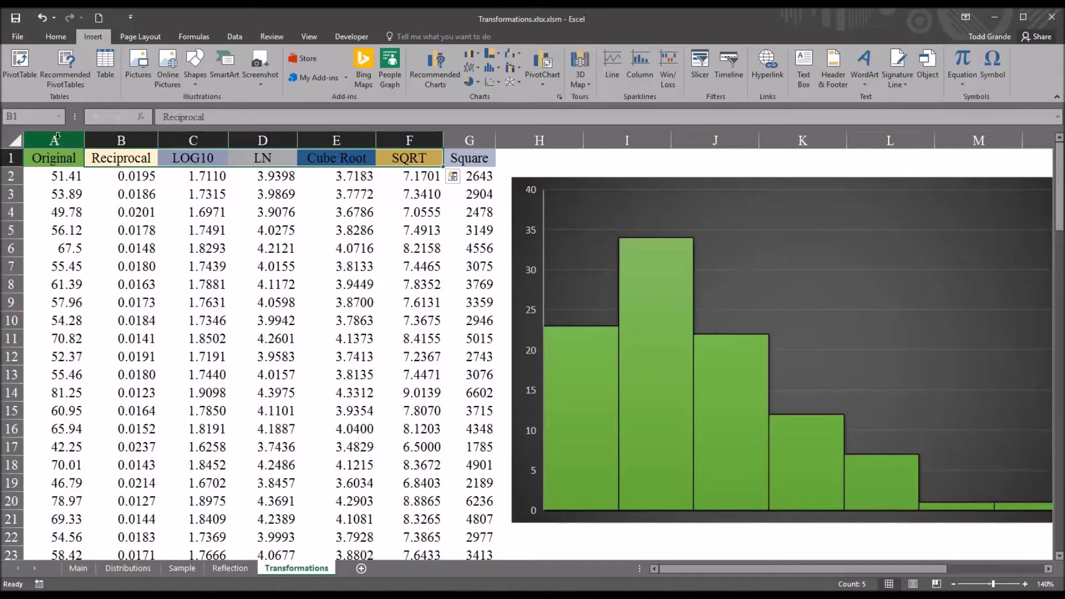
pyautogui.click(53, 141)
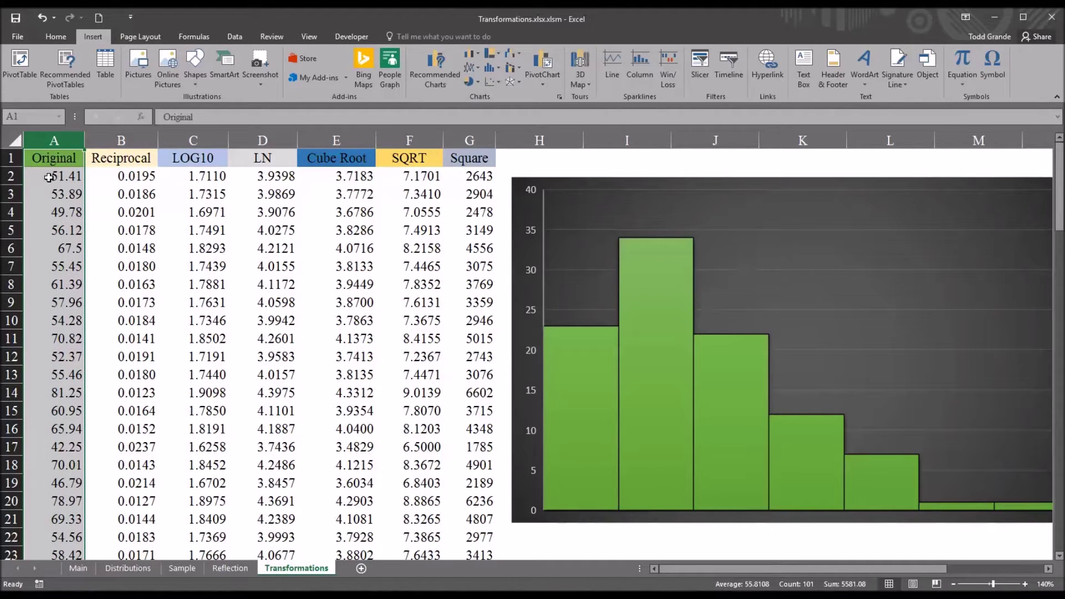
pyautogui.click(49, 179)
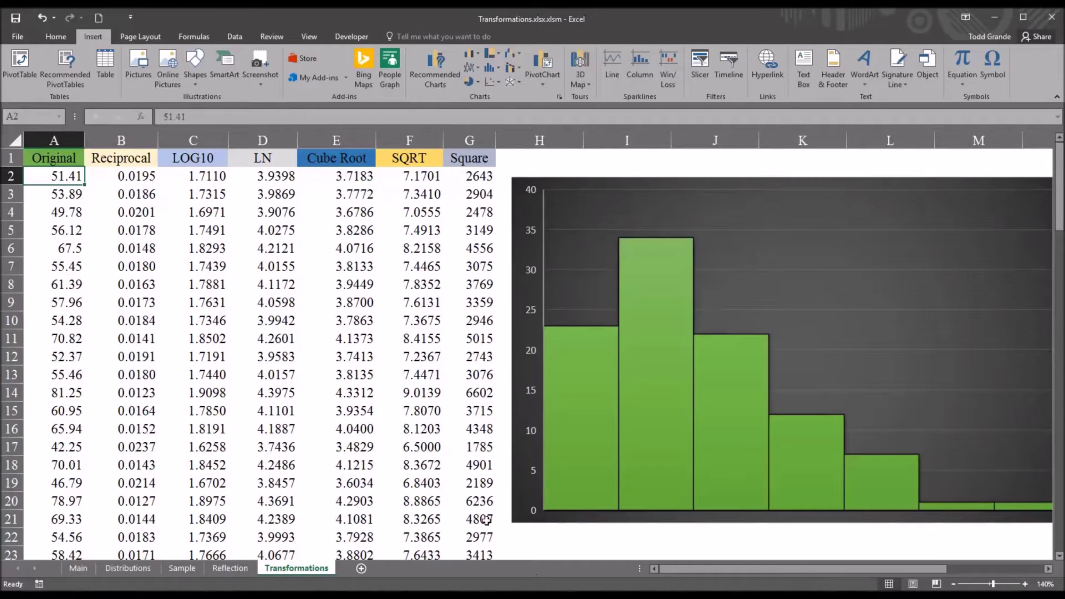
pyautogui.click(115, 177)
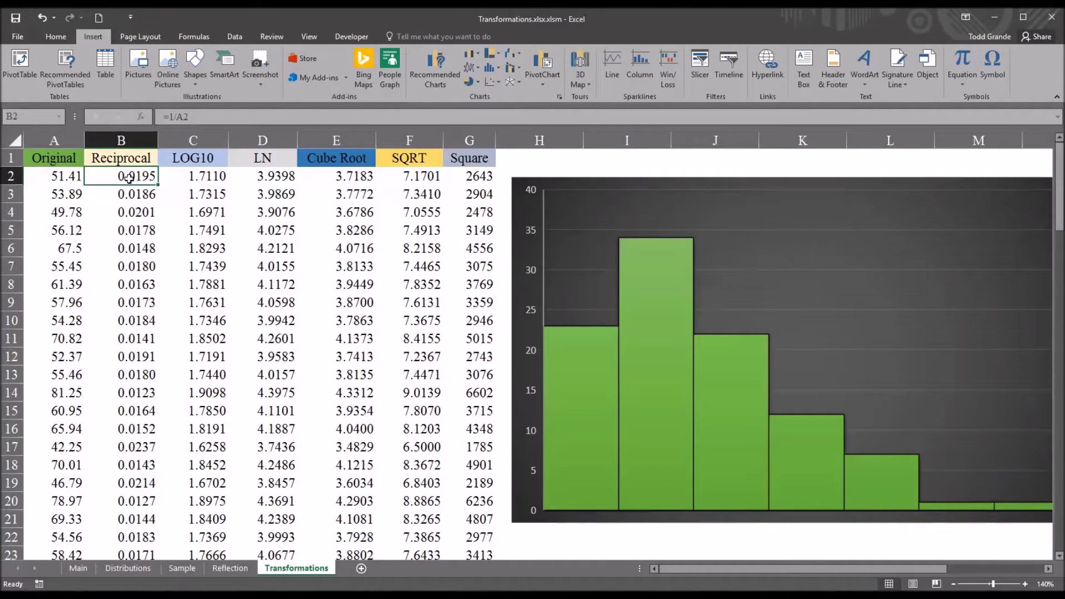
# Clear row 2's transformed values and re-enter B2 as =1/A2, giving 0.0195
pyautogui.moveTo(125, 177); pyautogui.dragTo(453, 179)
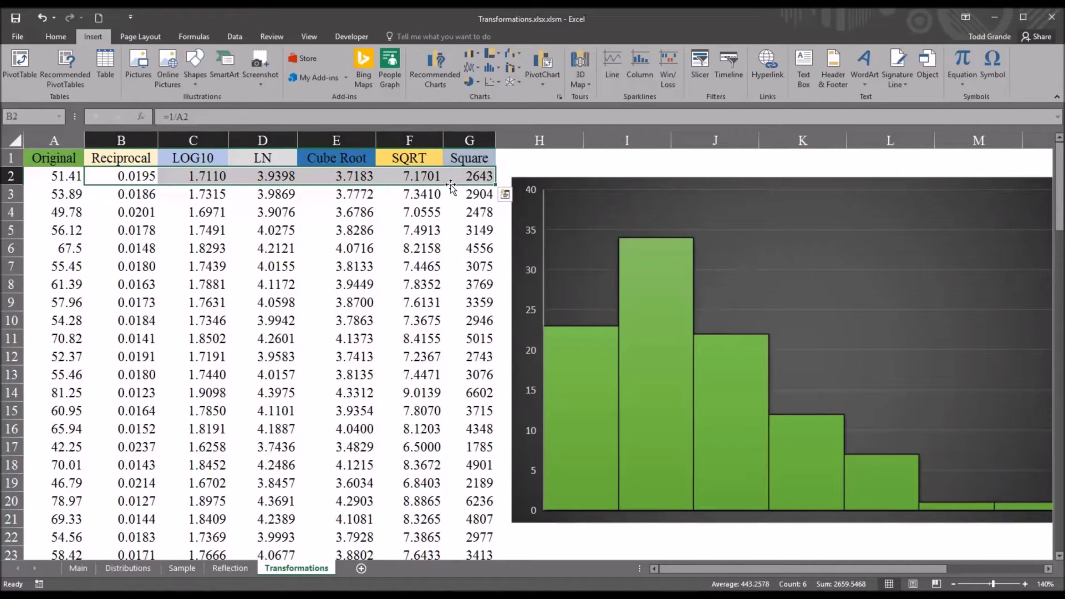
pyautogui.press('Delete')
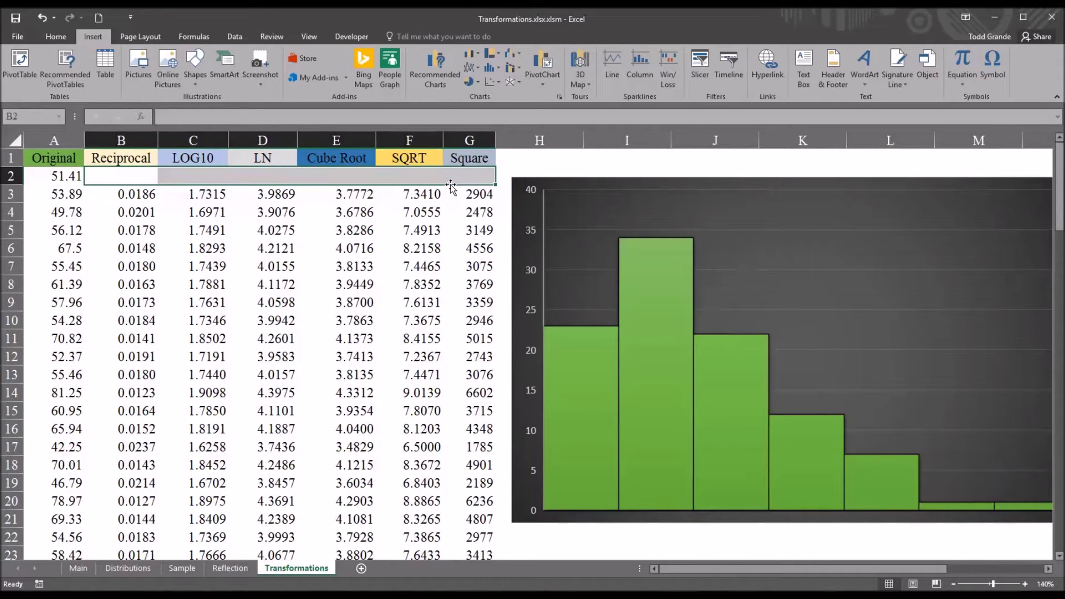
pyautogui.click(141, 175)
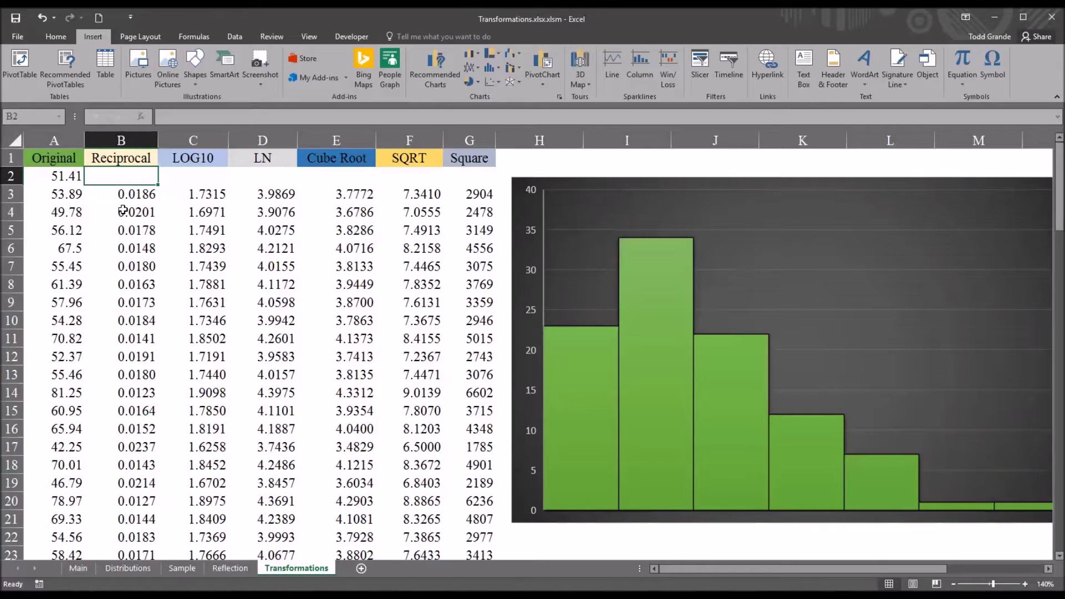
pyautogui.write('=1/')
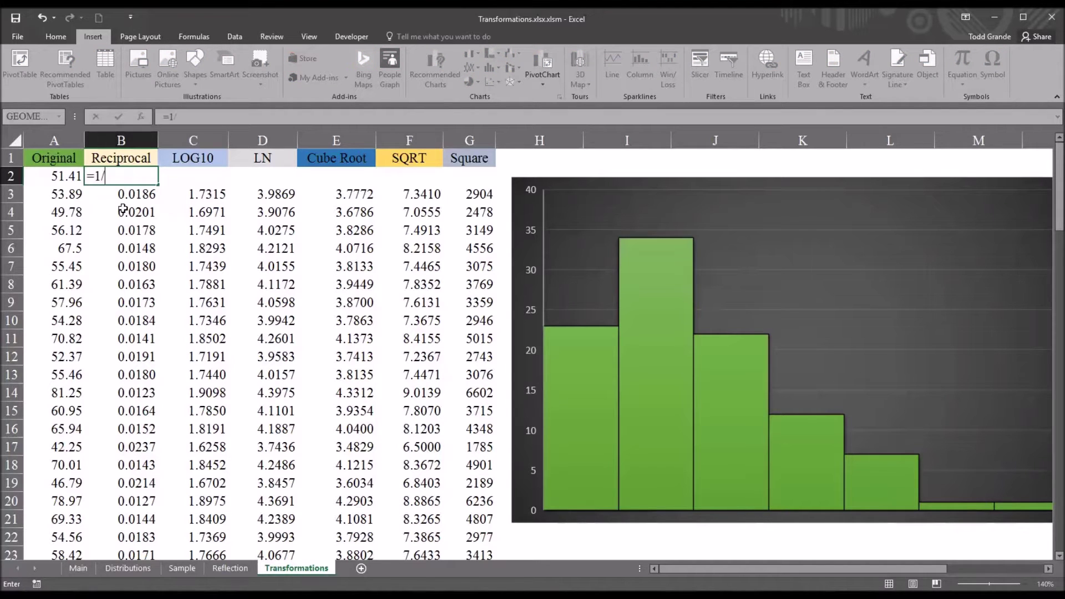
pyautogui.click(58, 176)
pyautogui.press('Return')
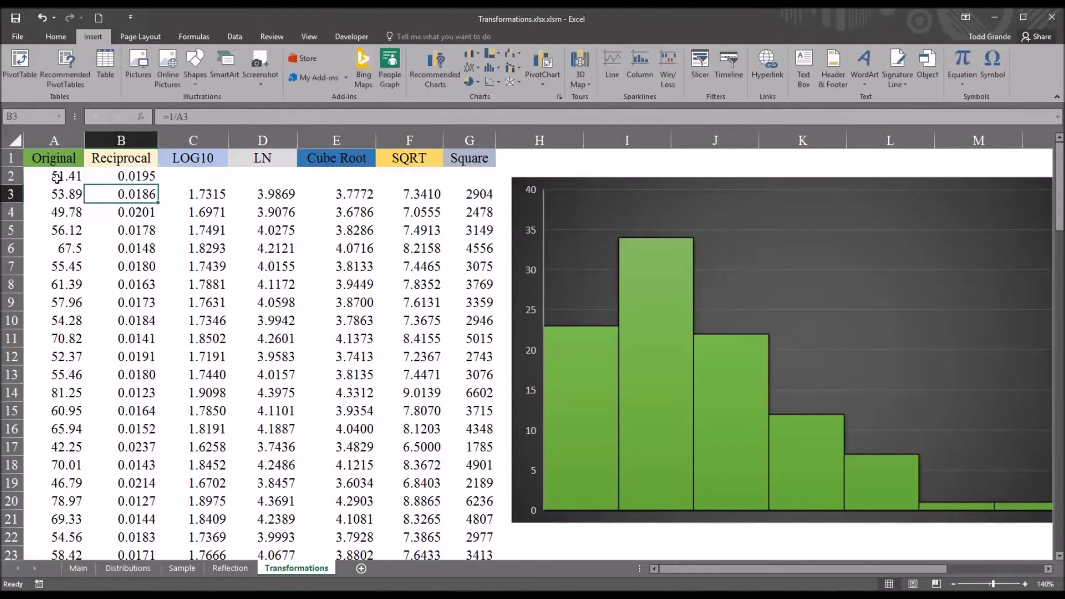
pyautogui.click(120, 180)
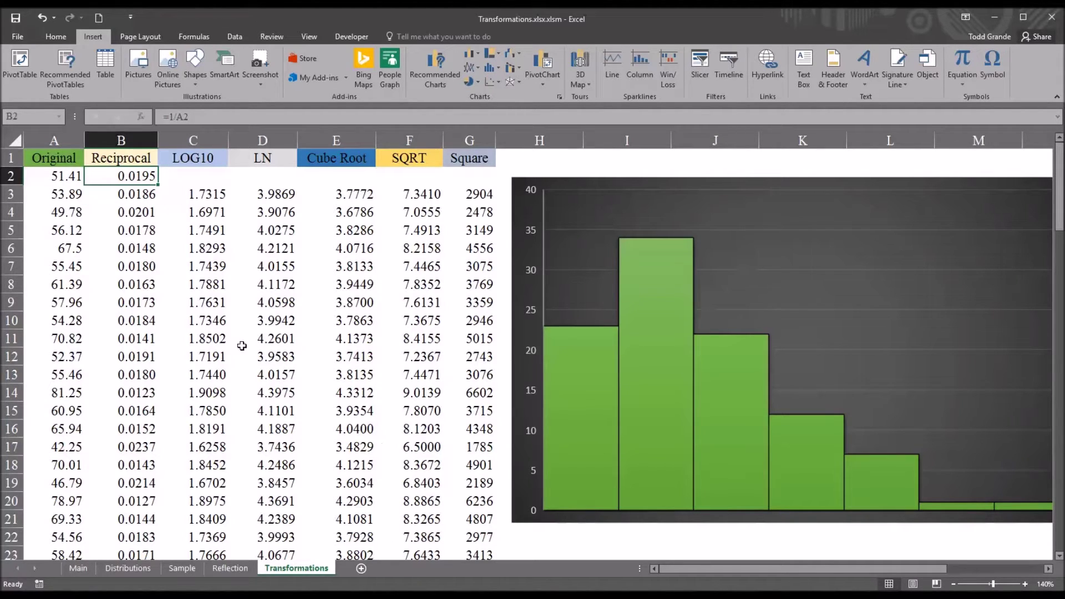
# Enter =LOG10(A2) in C2, giving 1.7110
pyautogui.click(192, 179)
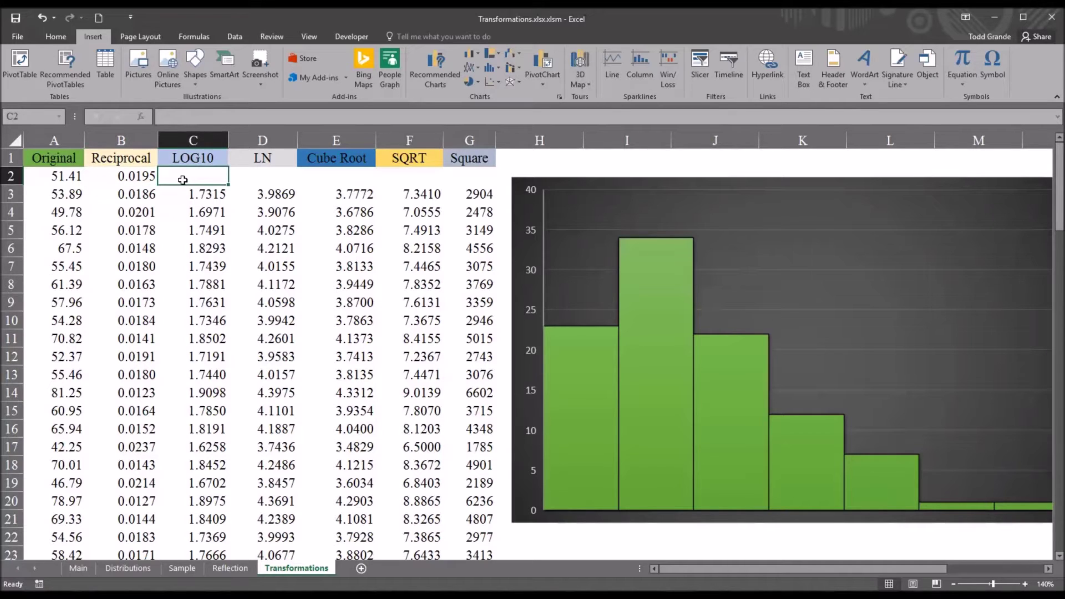
pyautogui.click(250, 179)
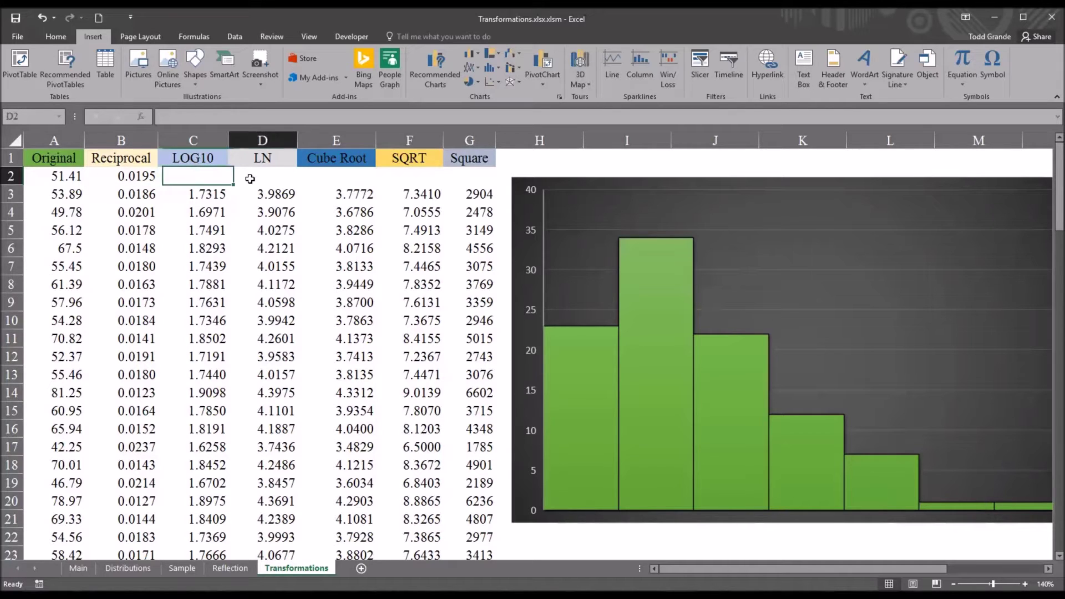
pyautogui.click(207, 178)
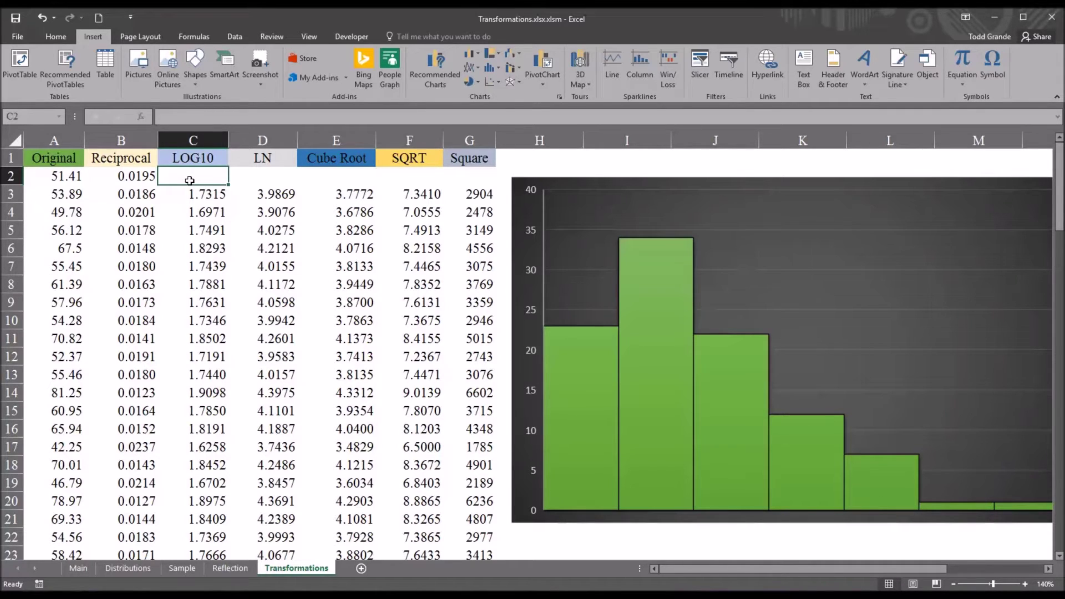
pyautogui.write('=log')
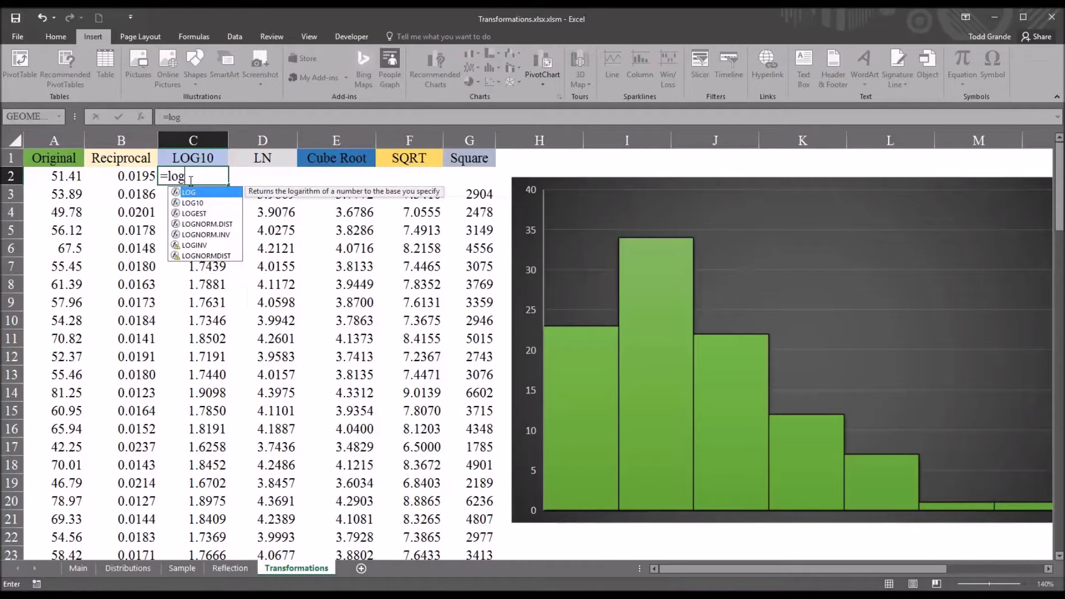
pyautogui.press('Down')
pyautogui.press('Tab')
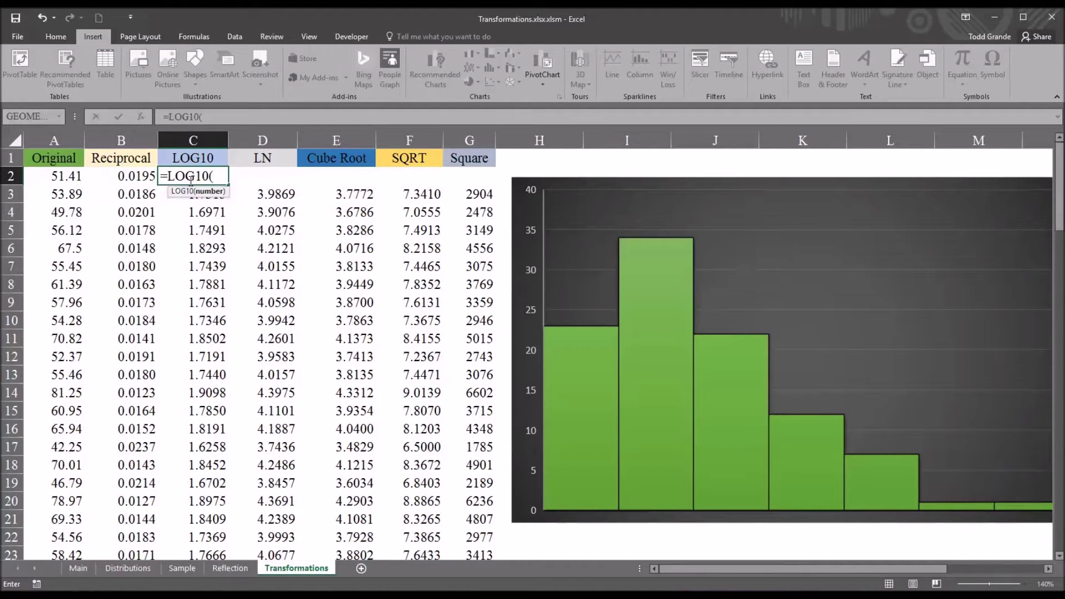
pyautogui.click(61, 175)
pyautogui.press('Return')
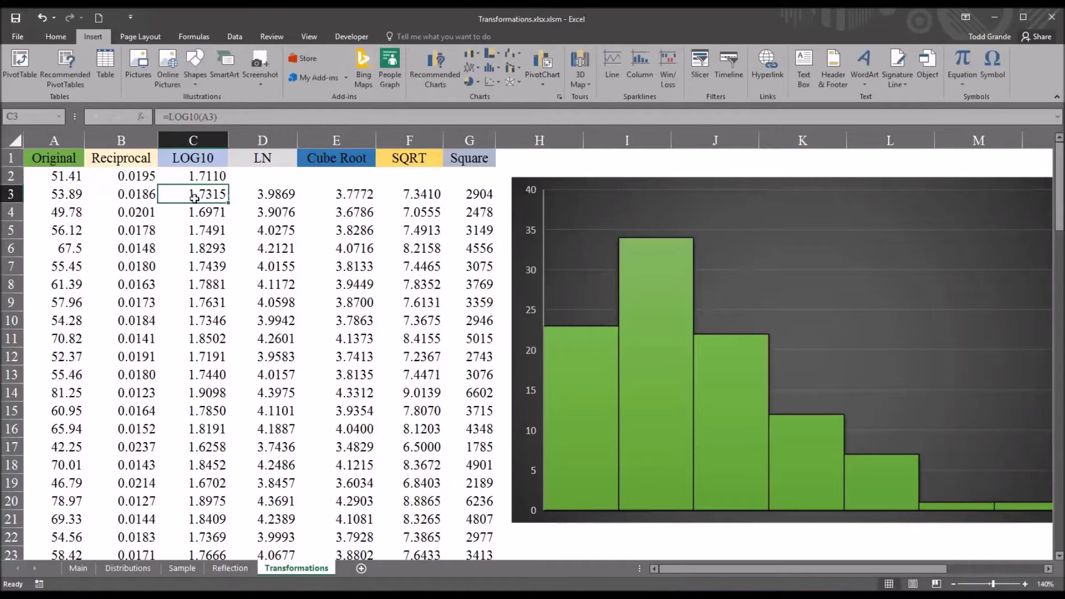
# Enter =LN(A2) in D2, giving 3.9398
pyautogui.click(252, 180)
pyautogui.write('=')
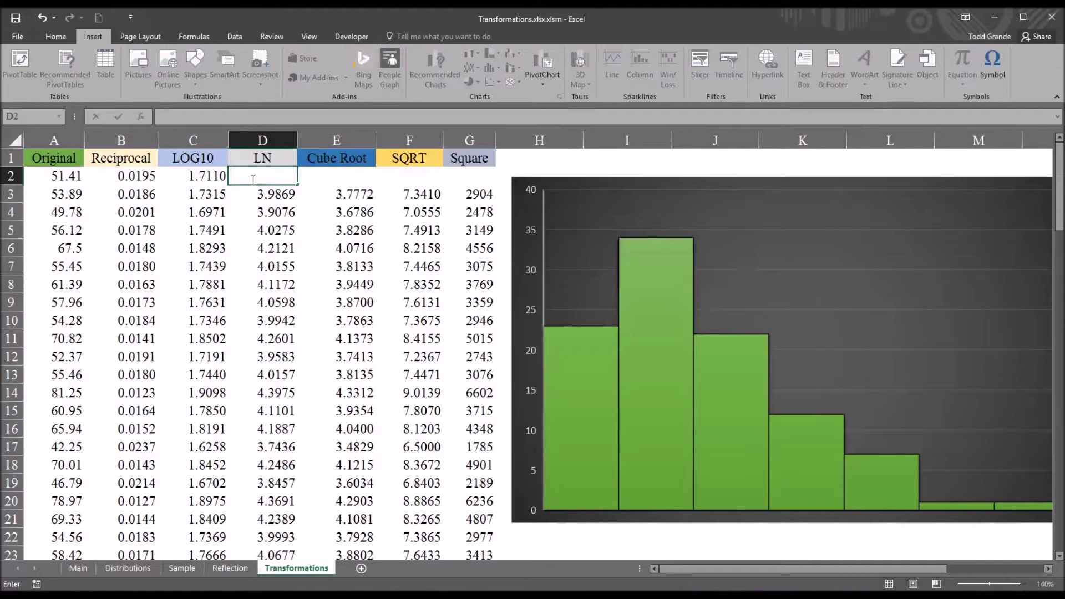
pyautogui.write('ln')
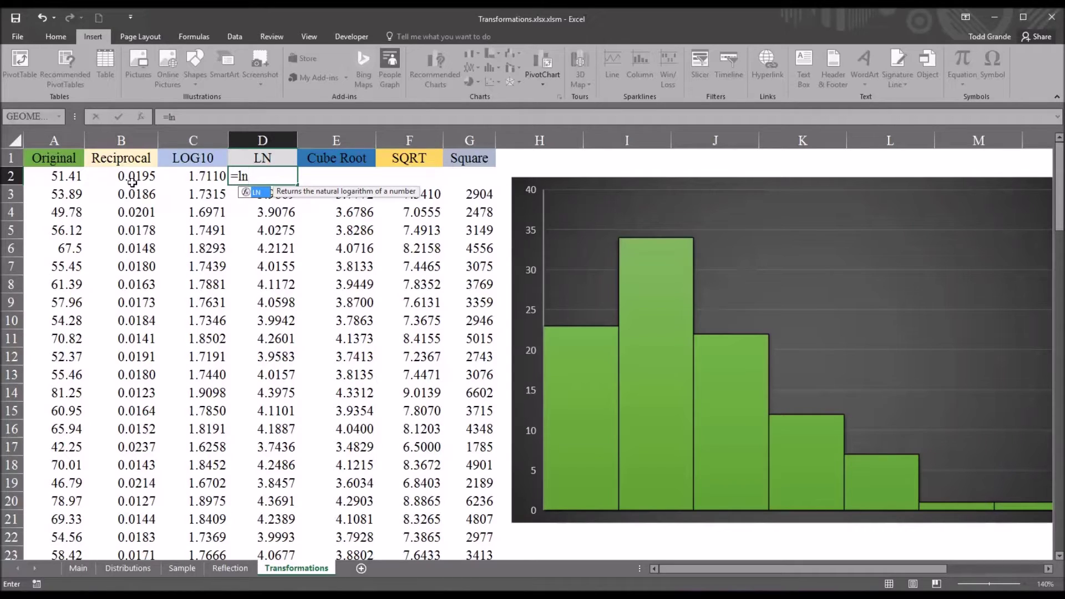
pyautogui.write('(')
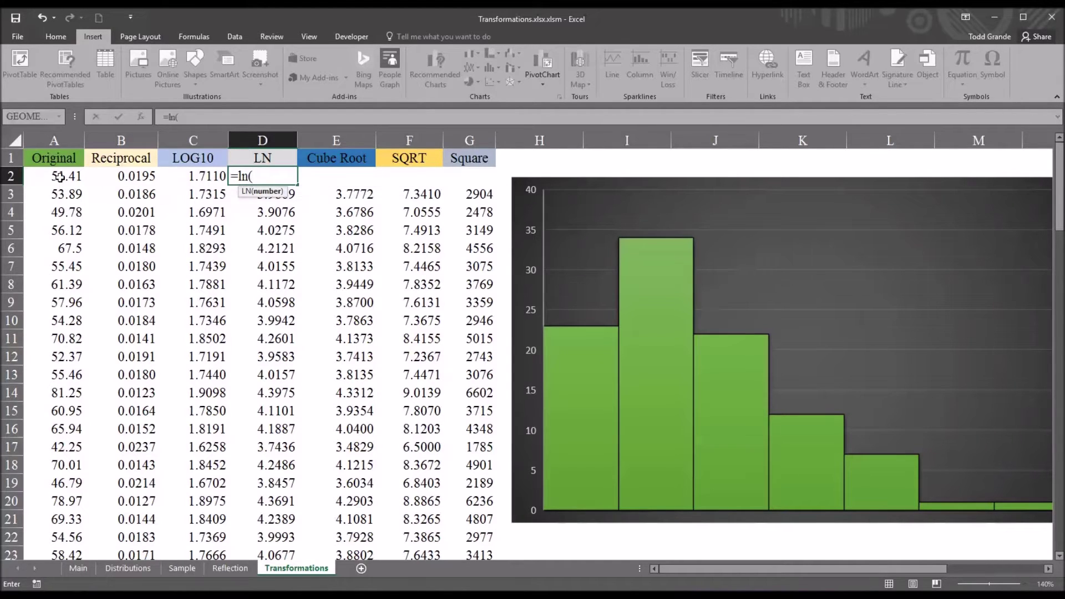
pyautogui.click(59, 177)
pyautogui.press('Return')
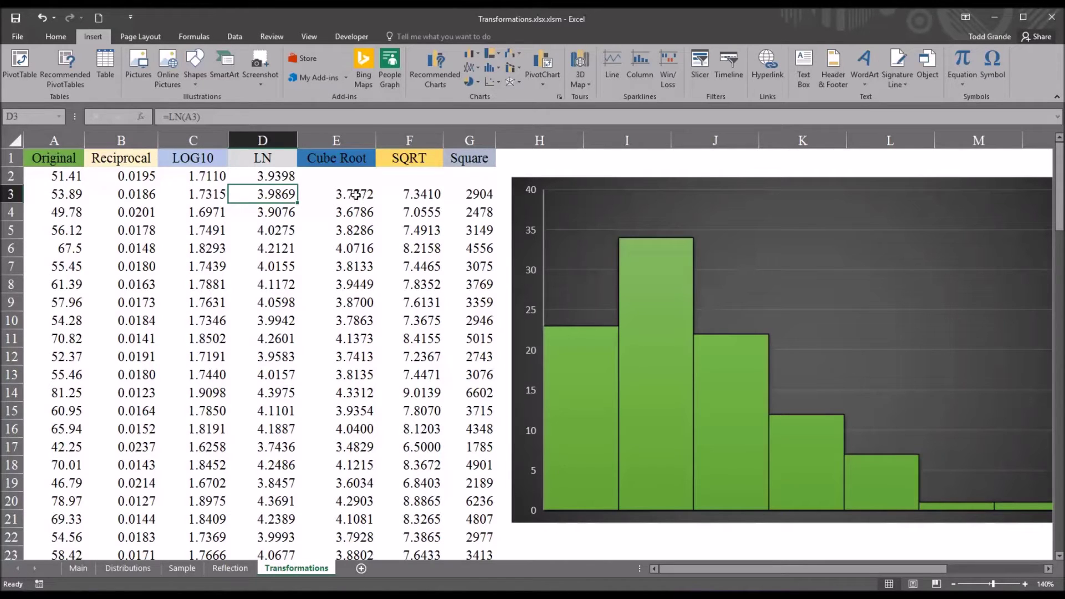
pyautogui.click(338, 176)
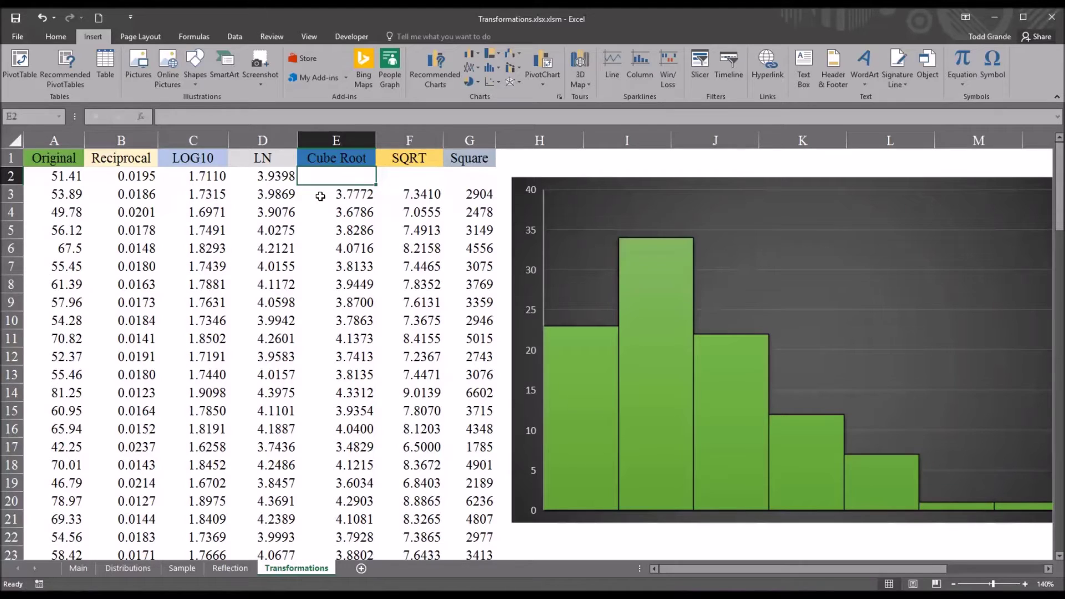
# Enter =POWER(A2,1/3) in E2 for a cube root of 3.7183
pyautogui.write('=power')
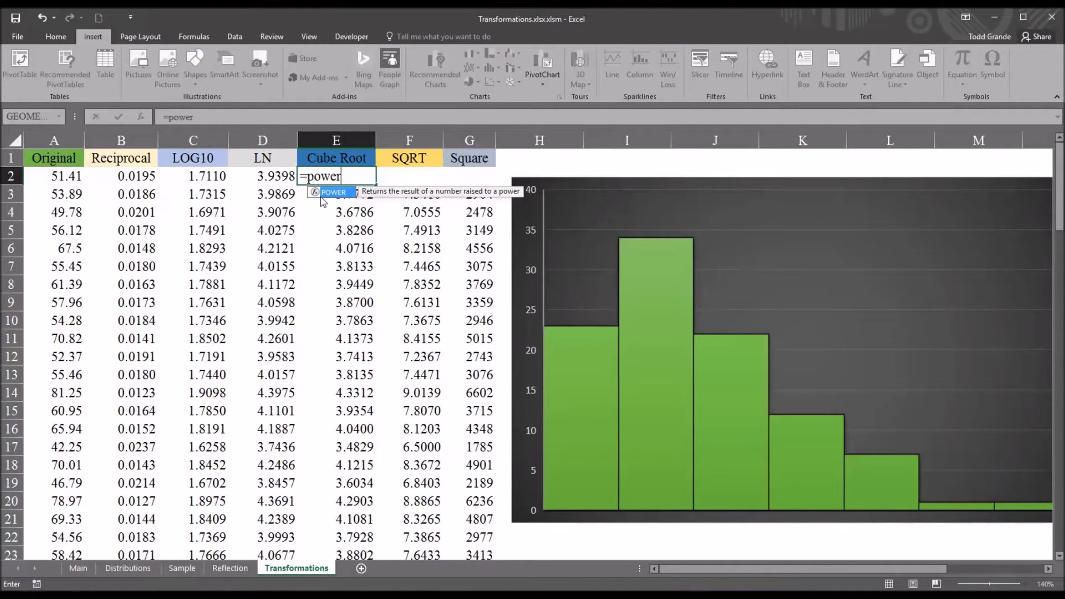
pyautogui.write('(')
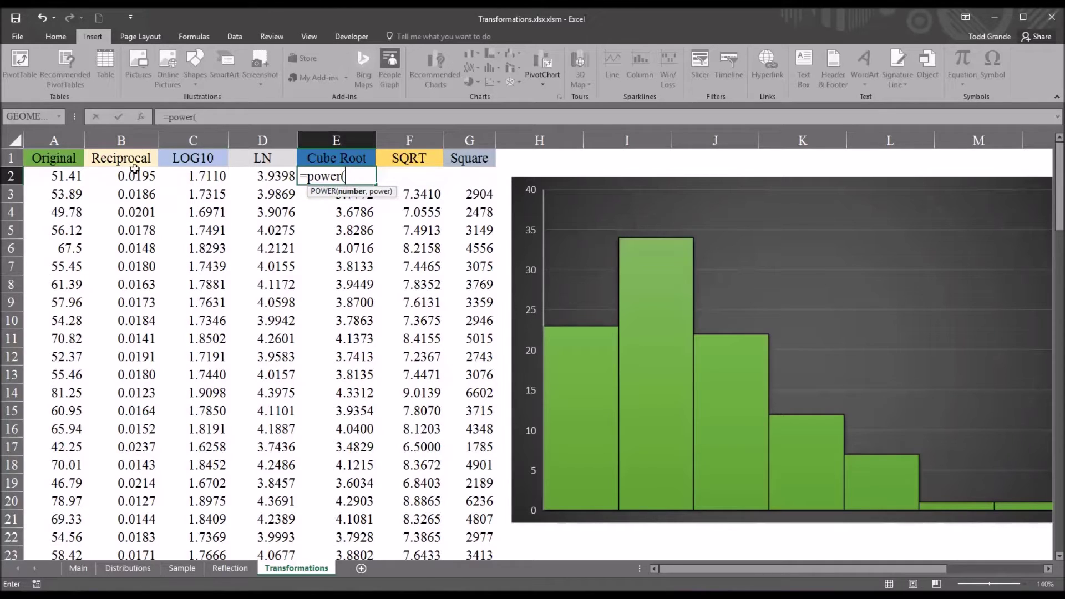
pyautogui.click(54, 176)
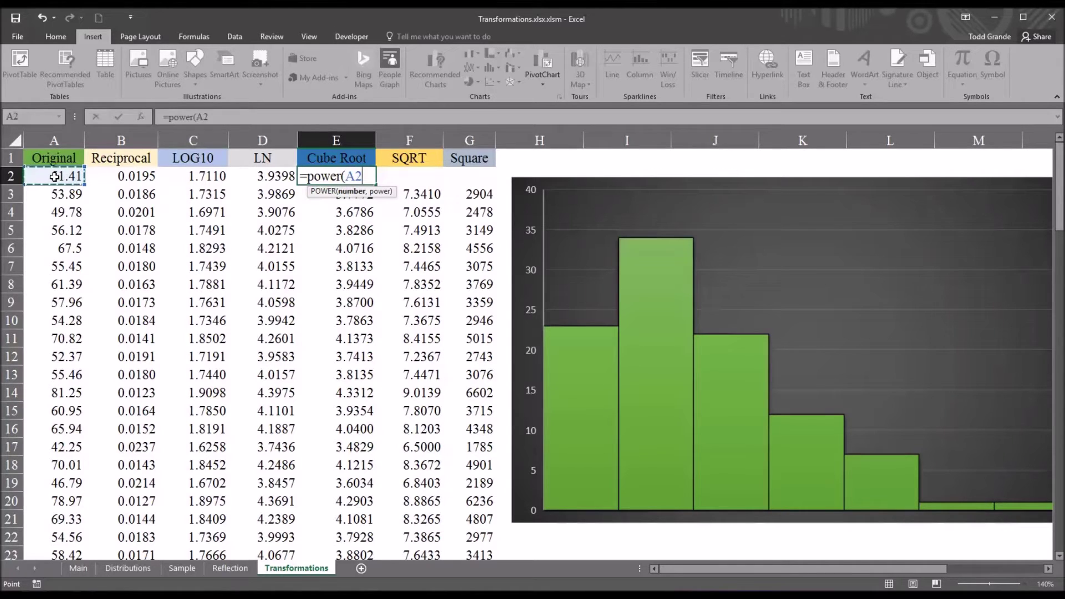
pyautogui.write(',')
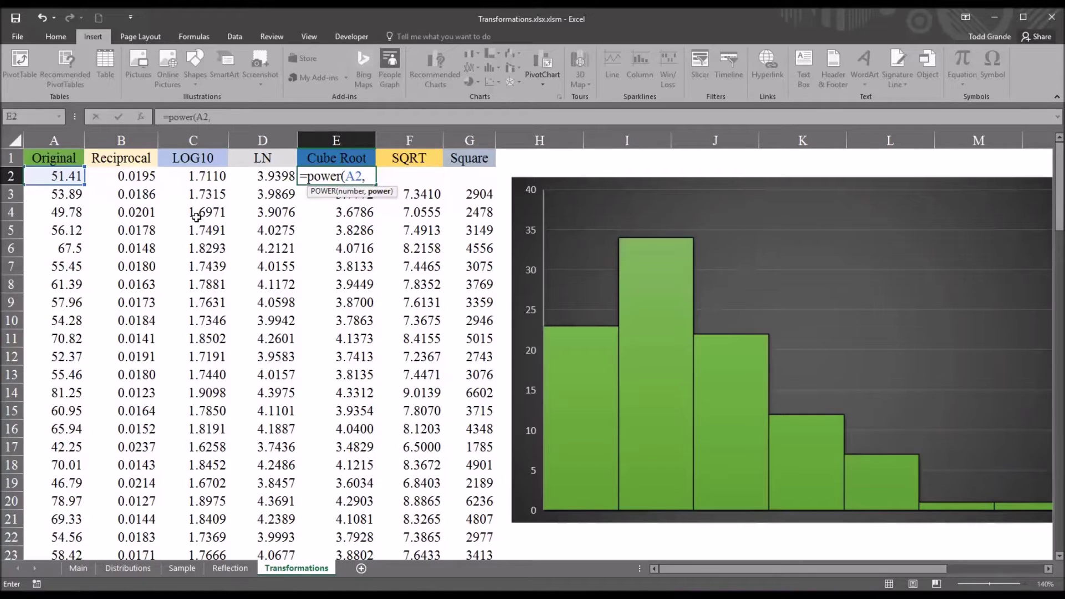
pyautogui.write('1/3)')
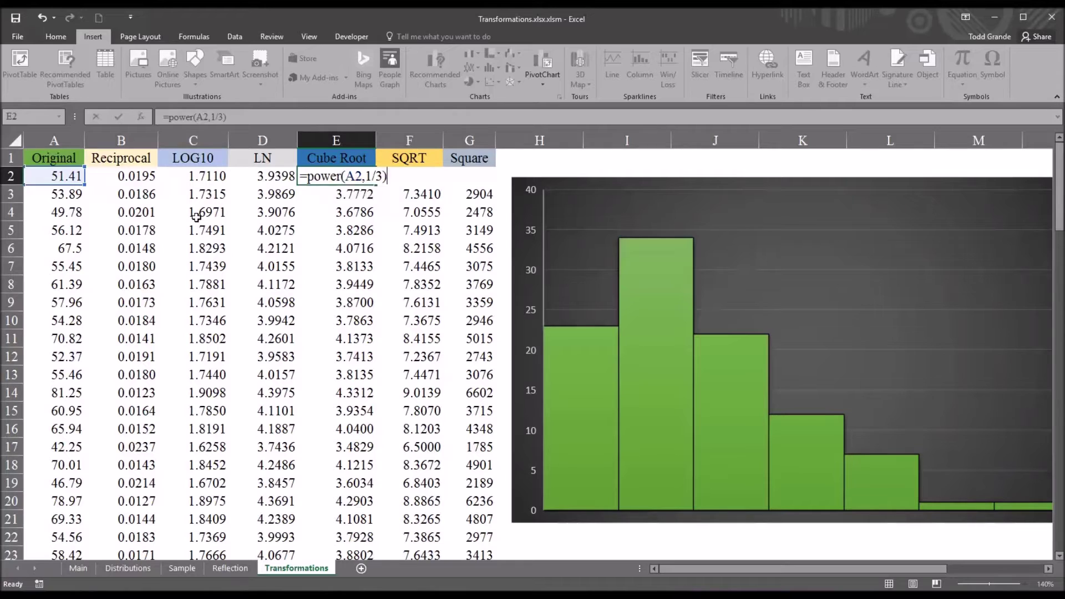
pyautogui.hotkey('ctrl', 'Return')
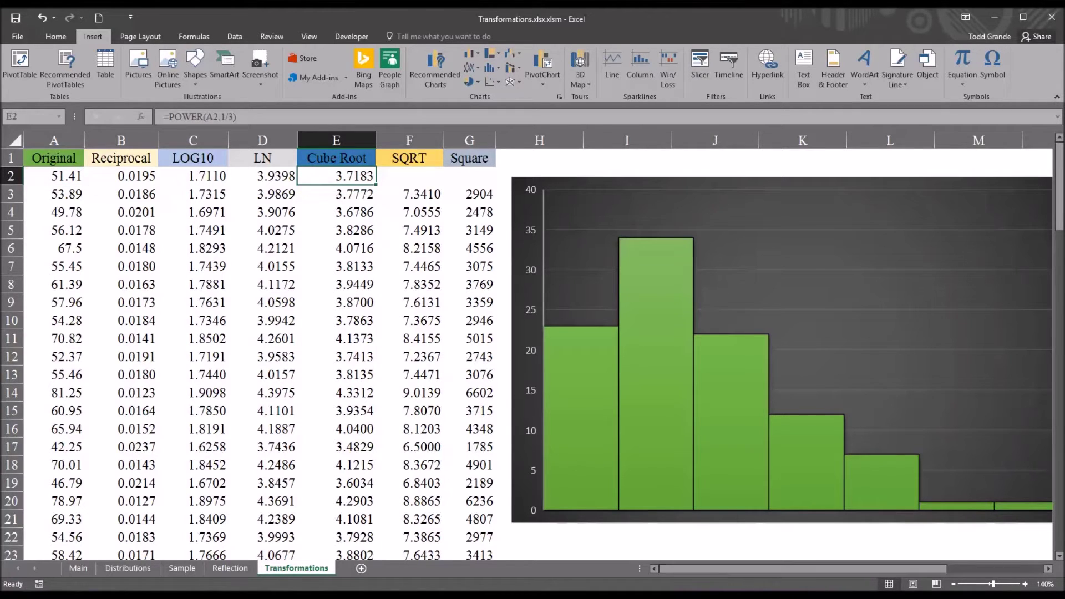
pyautogui.click(412, 178)
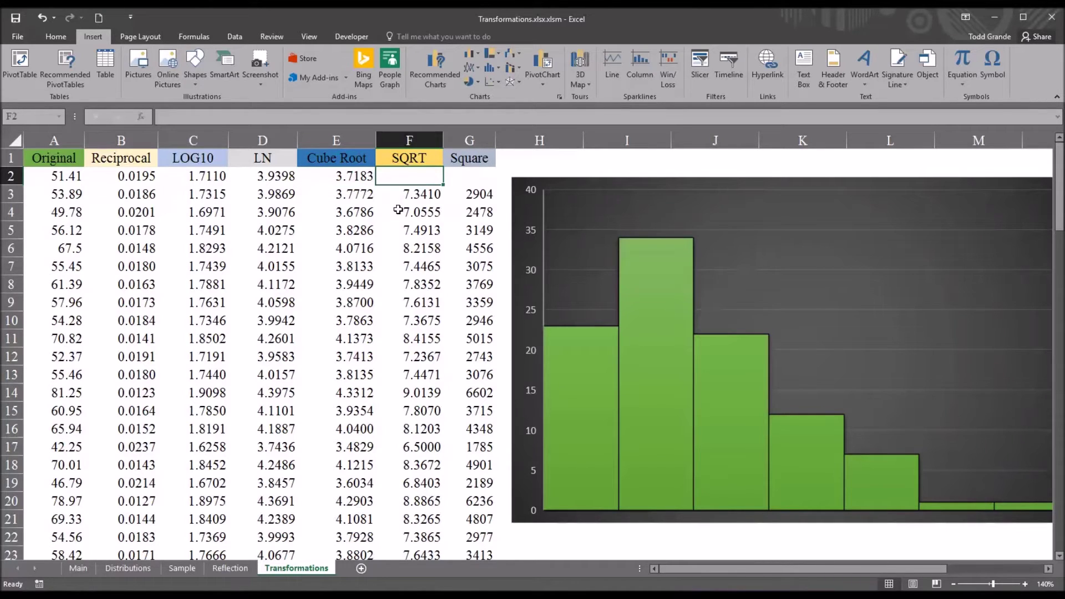
# Enter =SQRT(A2) in F2, giving 7.1701
pyautogui.write('=s')
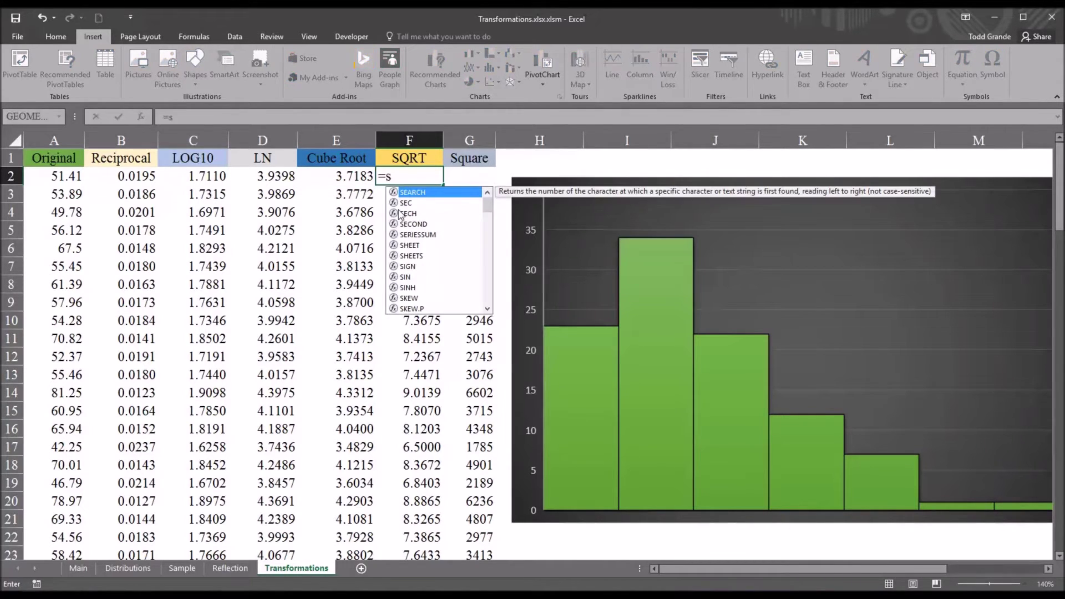
pyautogui.write('qr')
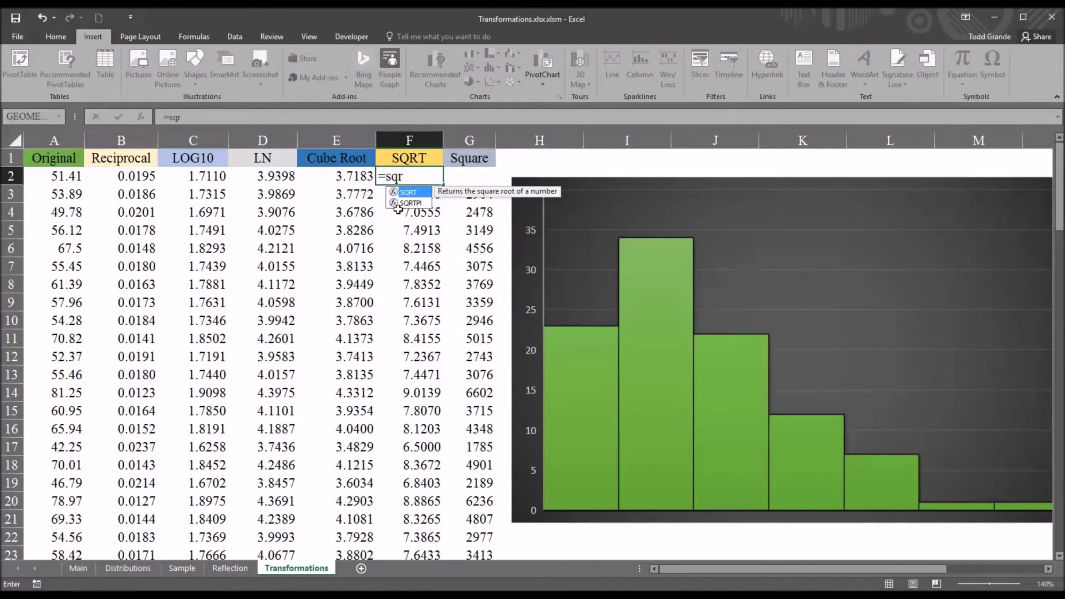
pyautogui.write('t(')
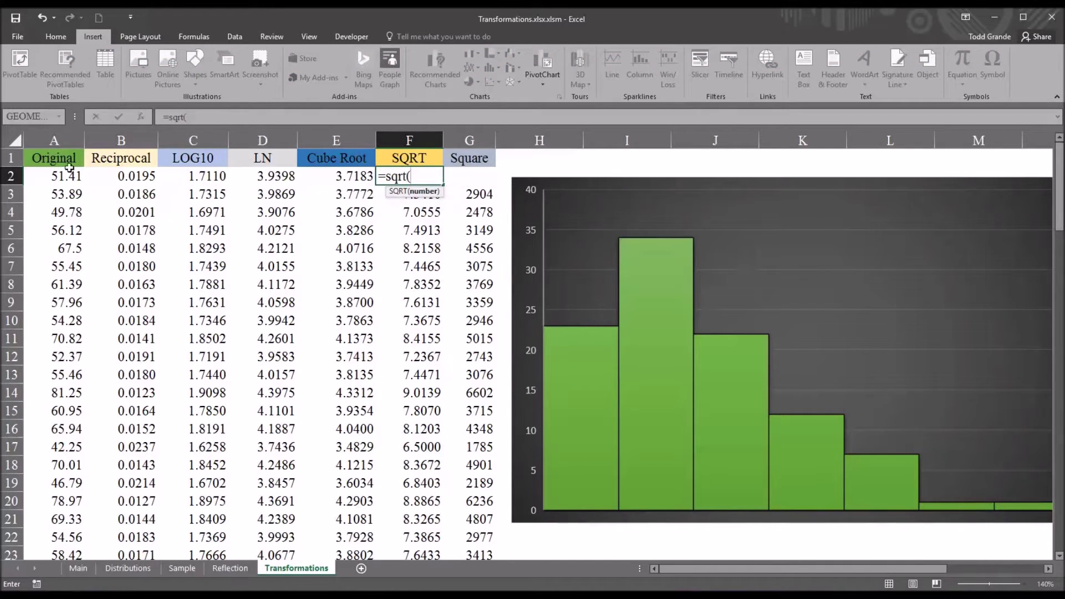
pyautogui.click(43, 176)
pyautogui.press('Return')
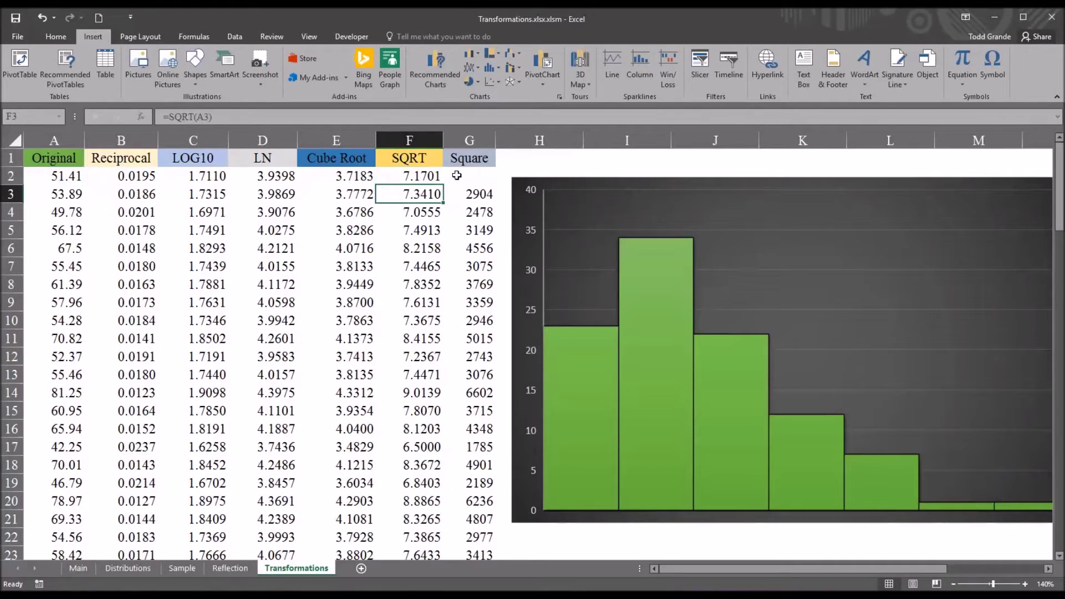
# Square A2 in G2 with =POWER(A2,2)
pyautogui.click(457, 175)
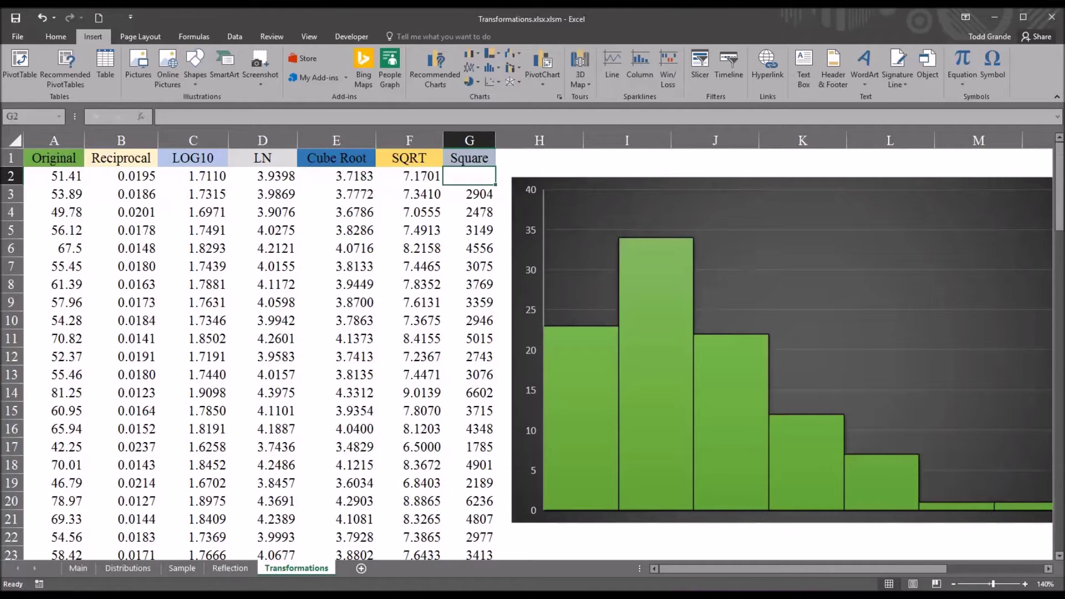
pyautogui.write('=')
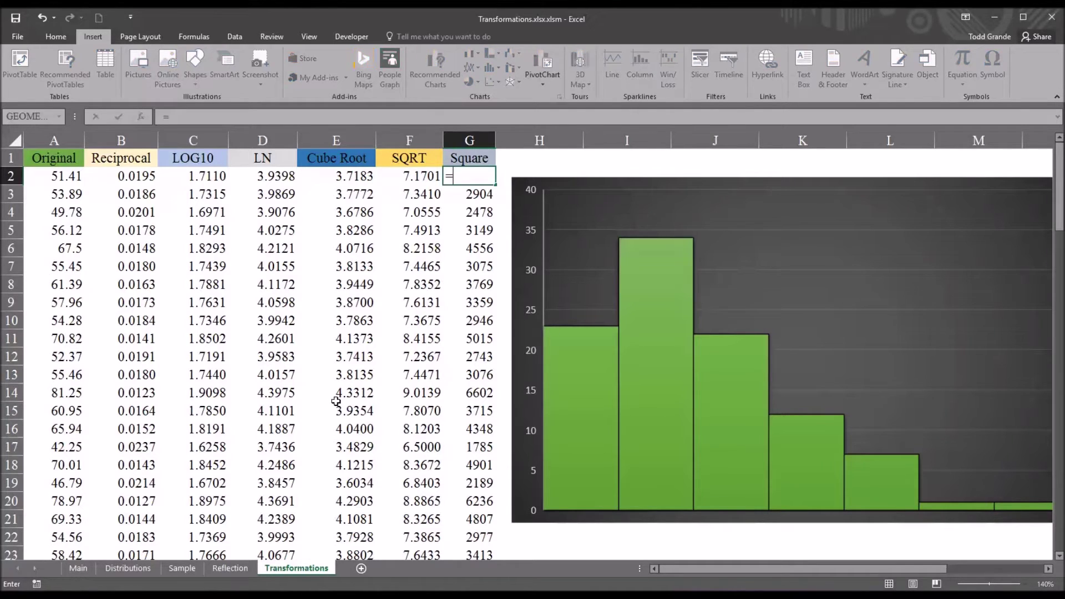
pyautogui.write('powe')
pyautogui.press('BackSpace')
pyautogui.press('BackSpace')
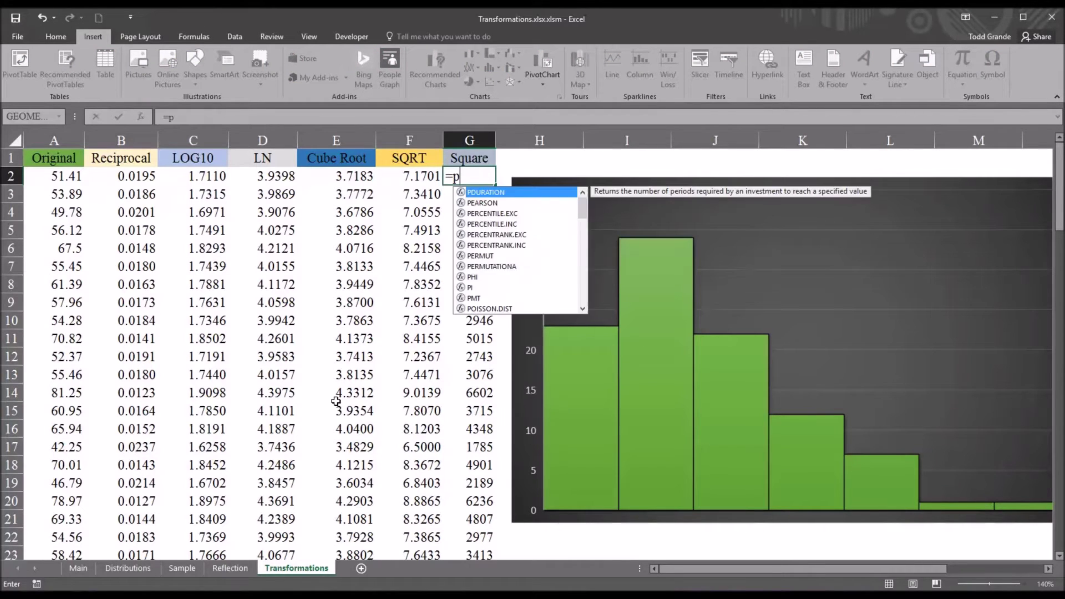
pyautogui.write('owe')
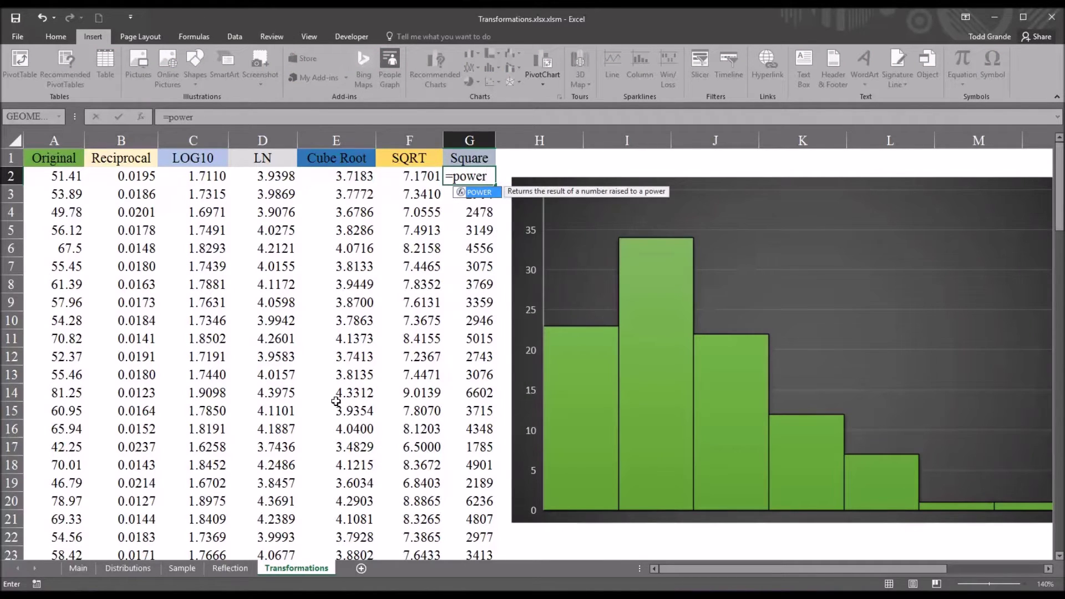
pyautogui.write('r')
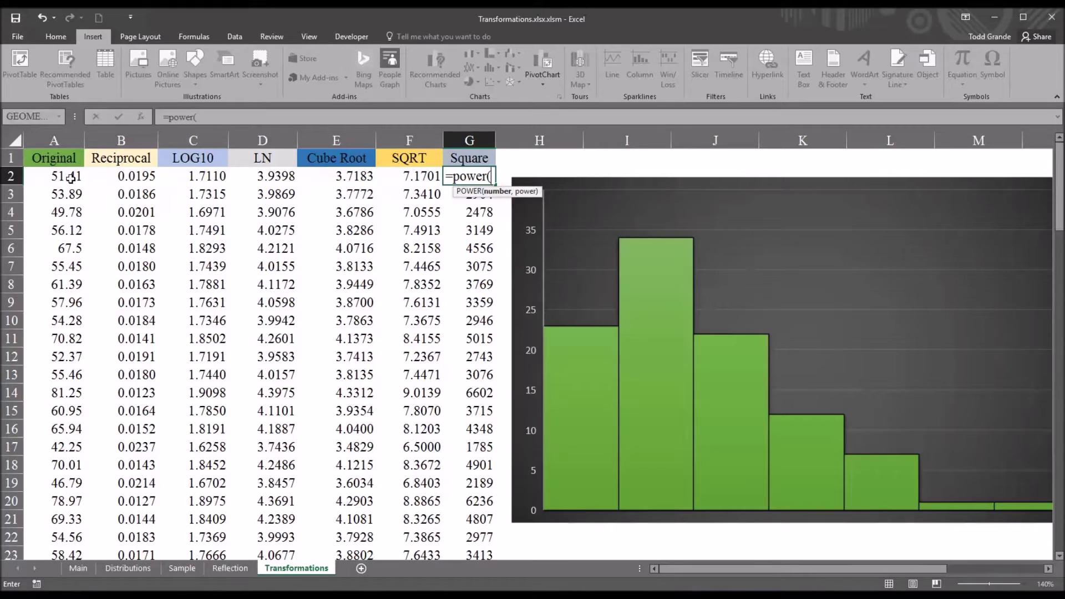
pyautogui.write('(')
pyautogui.click(66, 177)
pyautogui.write(',')
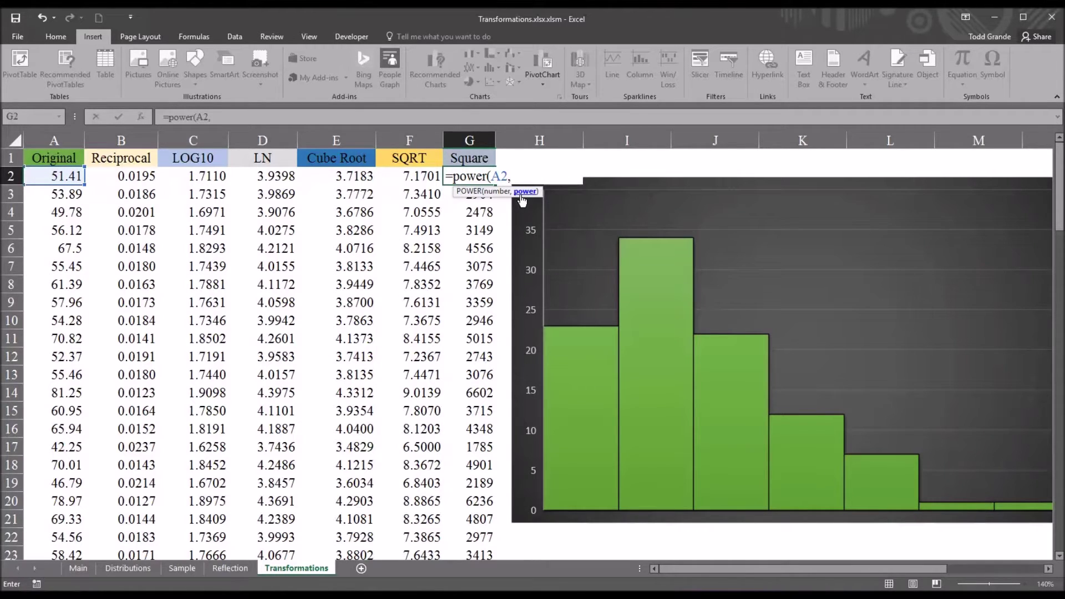
pyautogui.write('2')
pyautogui.press('Return')
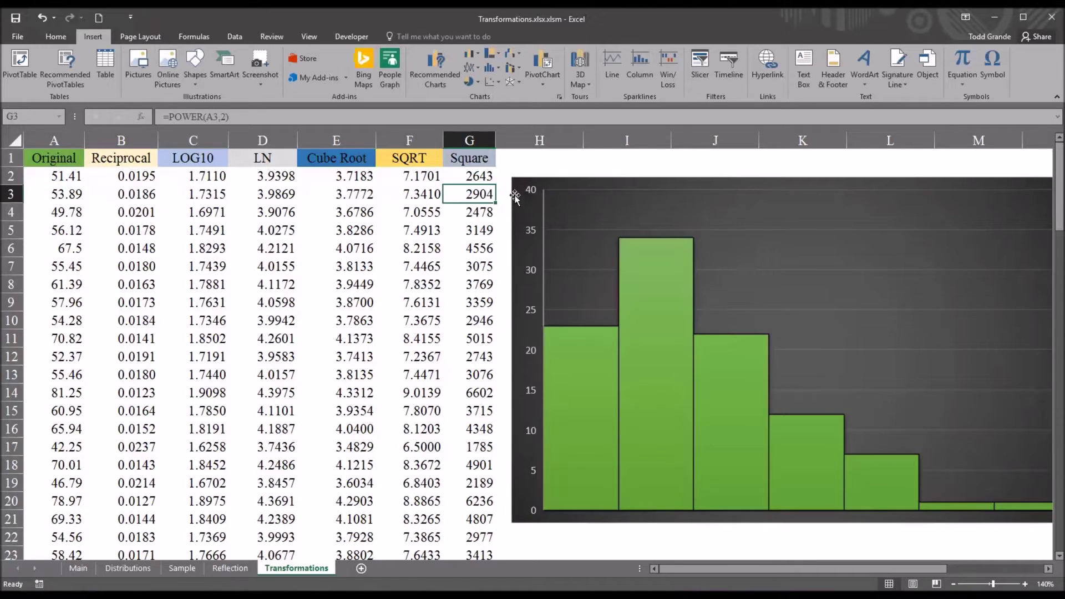
pyautogui.click(458, 175)
# Replace G2's formula with =A2^2, still giving 2643
pyautogui.press('Delete')
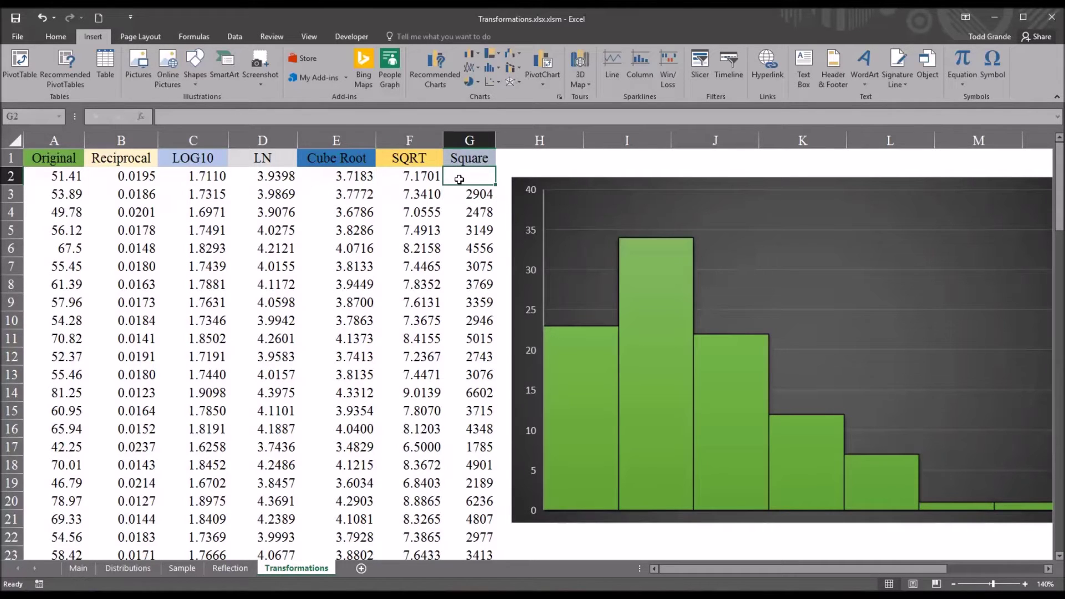
pyautogui.write('=')
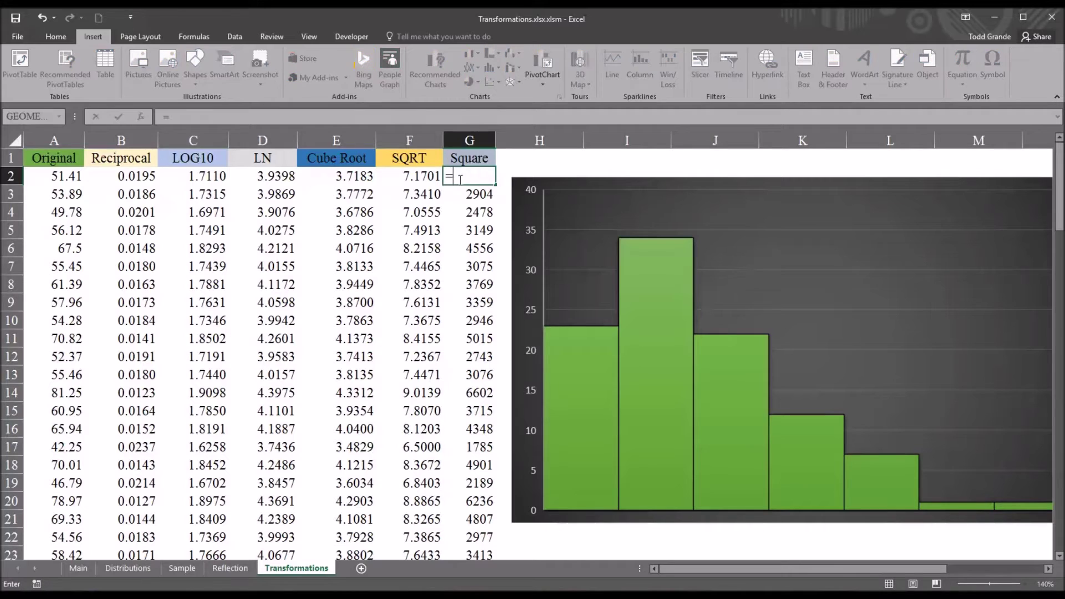
pyautogui.click(41, 176)
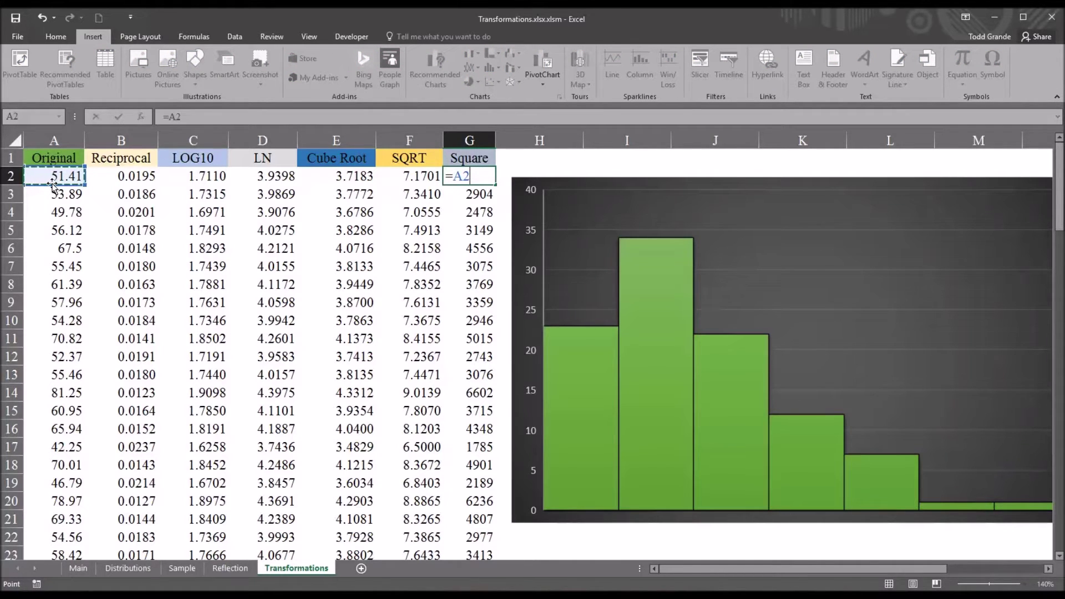
pyautogui.write('^2')
pyautogui.press('Return')
pyautogui.click(453, 180)
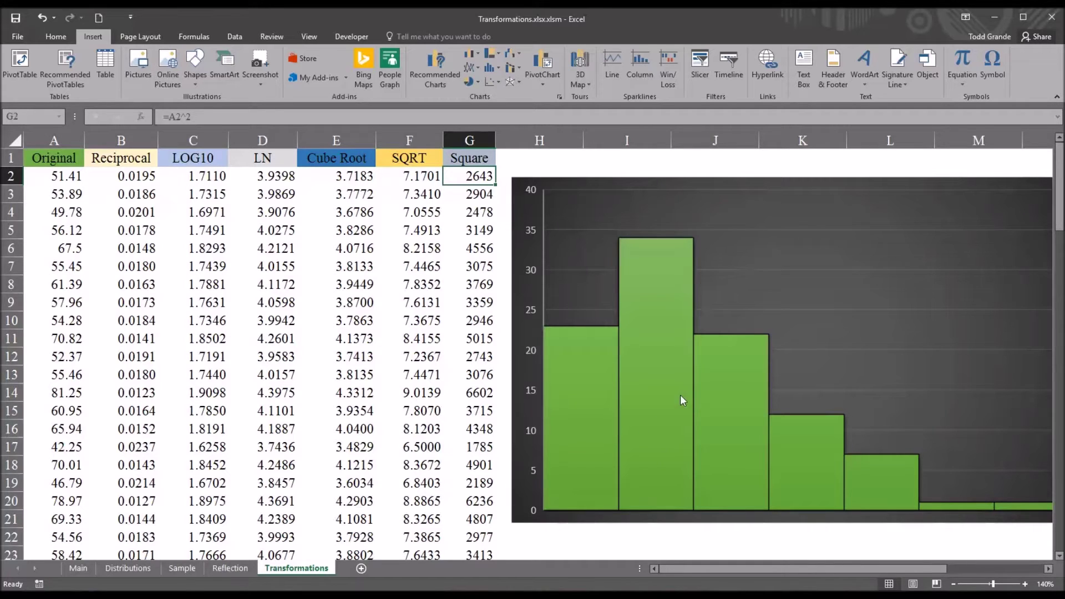
# Scroll right past the histogram to the Skew table, showing Original at 0.808
pyautogui.moveTo(652, 383)
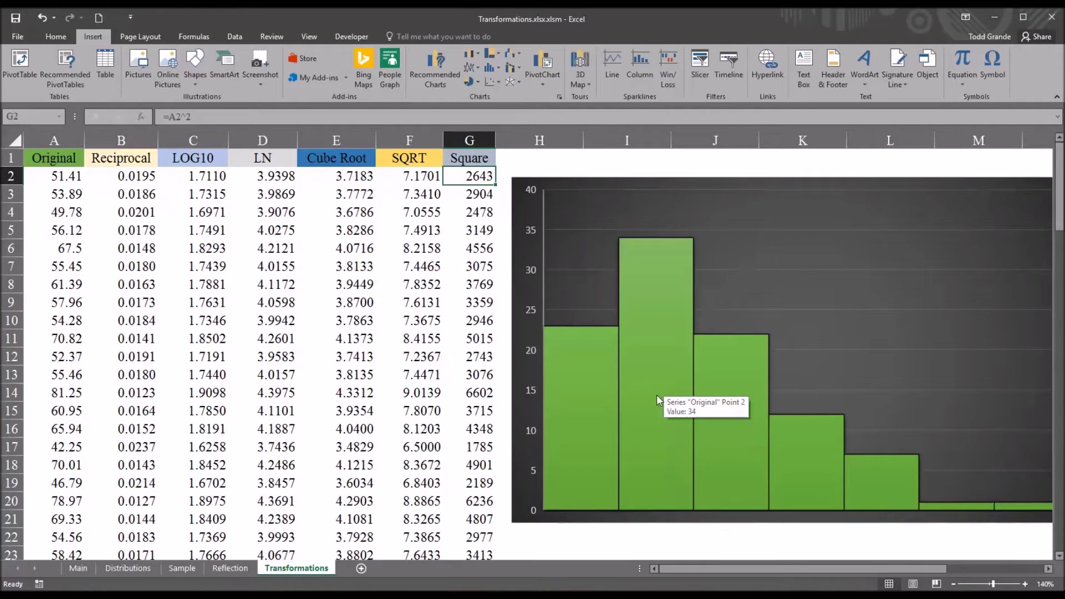
pyautogui.click(662, 415)
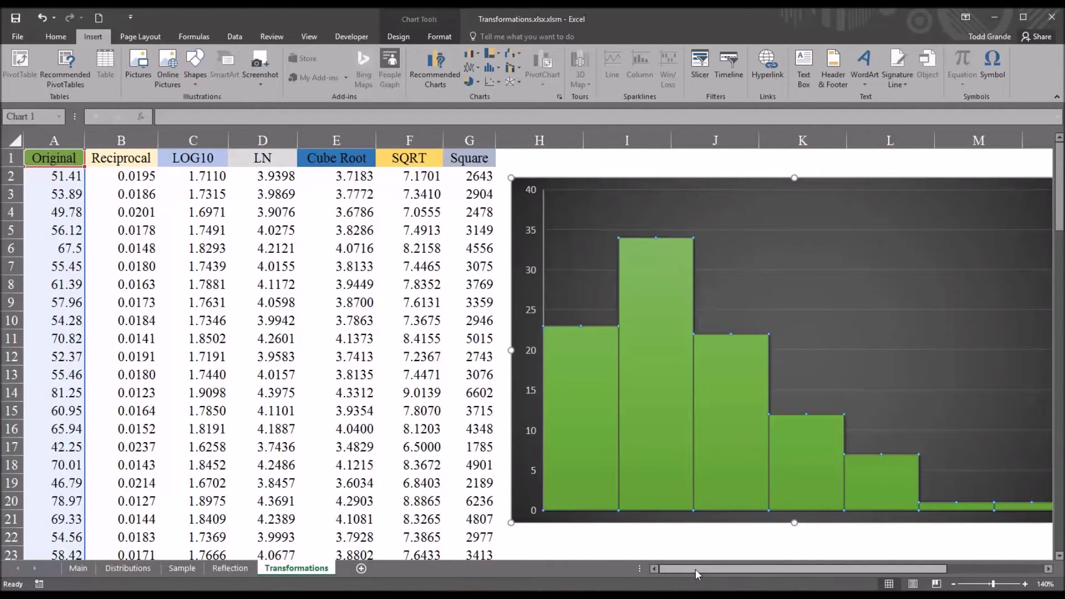
pyautogui.moveTo(694, 569); pyautogui.dragTo(730, 569)
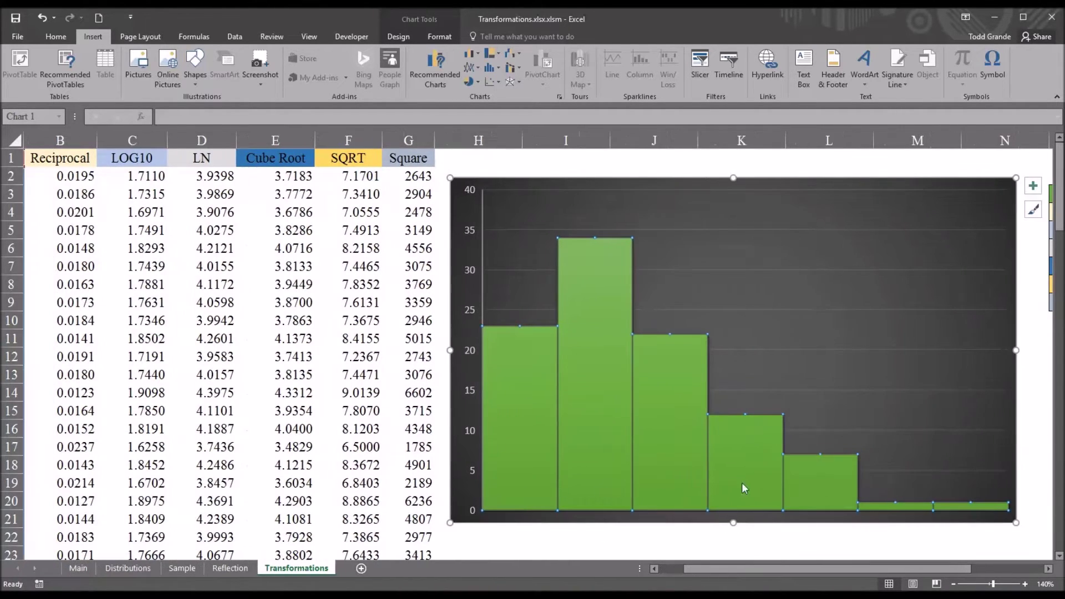
pyautogui.moveTo(931, 510)
pyautogui.moveTo(802, 568); pyautogui.dragTo(873, 570)
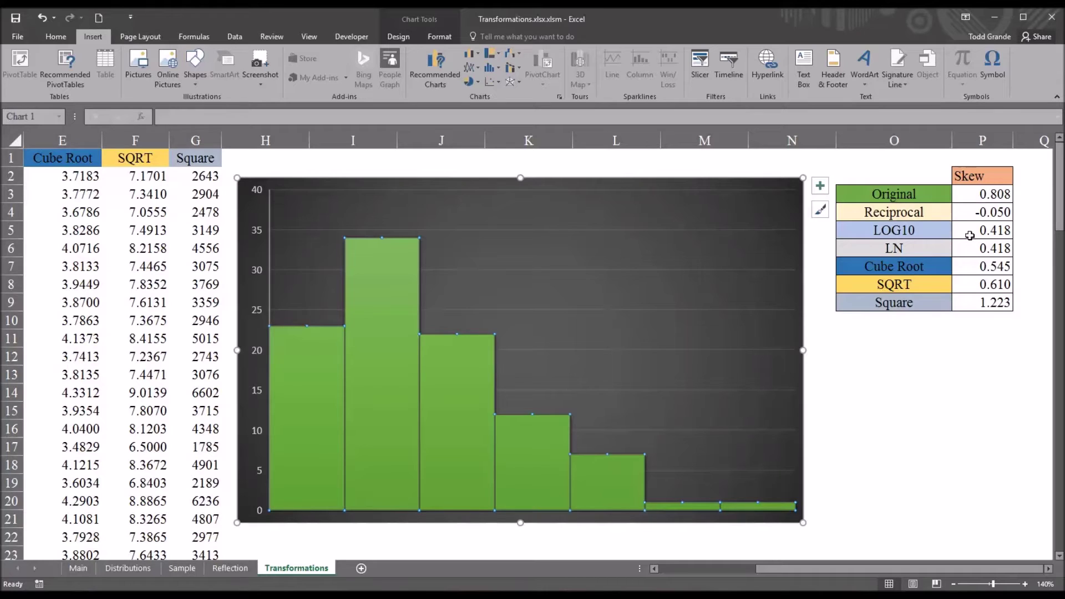
pyautogui.click(969, 198)
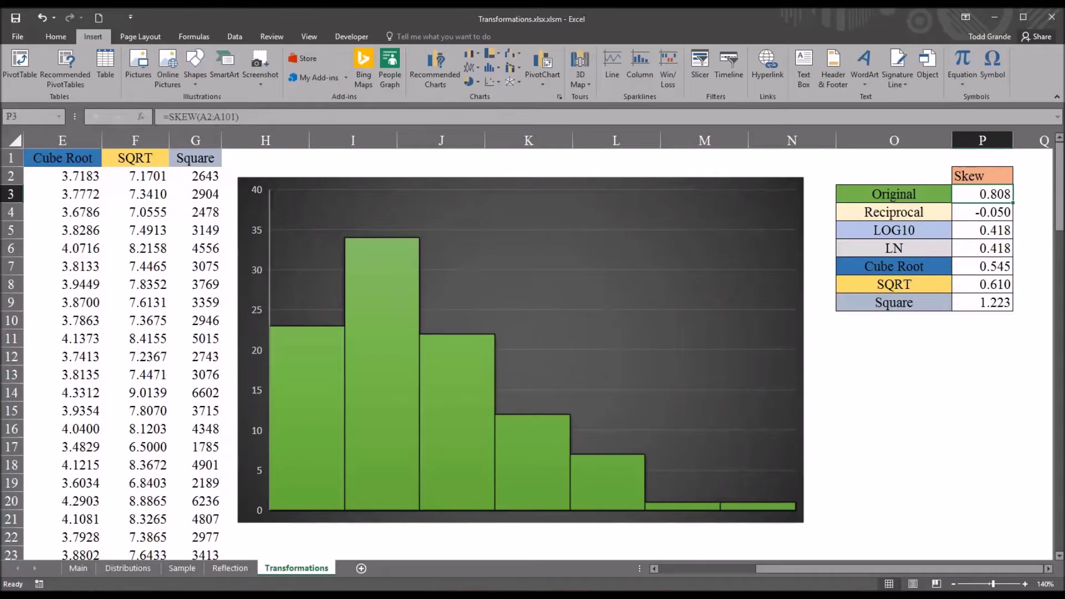
# Re-enter P3 as =SKEW(A2:A101), giving an Original skewness of 0.808
pyautogui.press('Delete')
pyautogui.write('=skew')
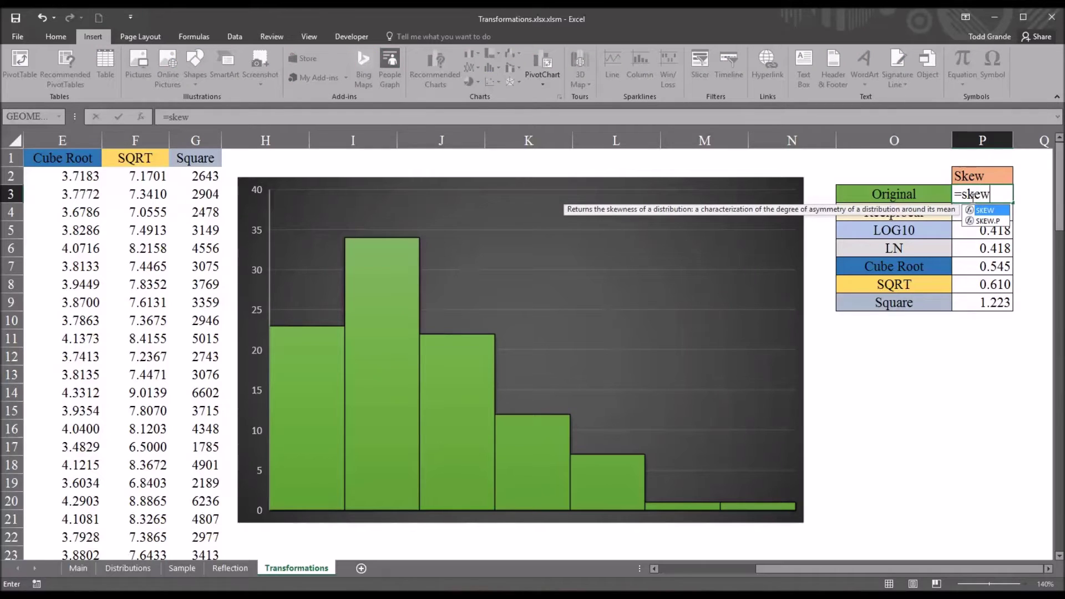
pyautogui.write('(')
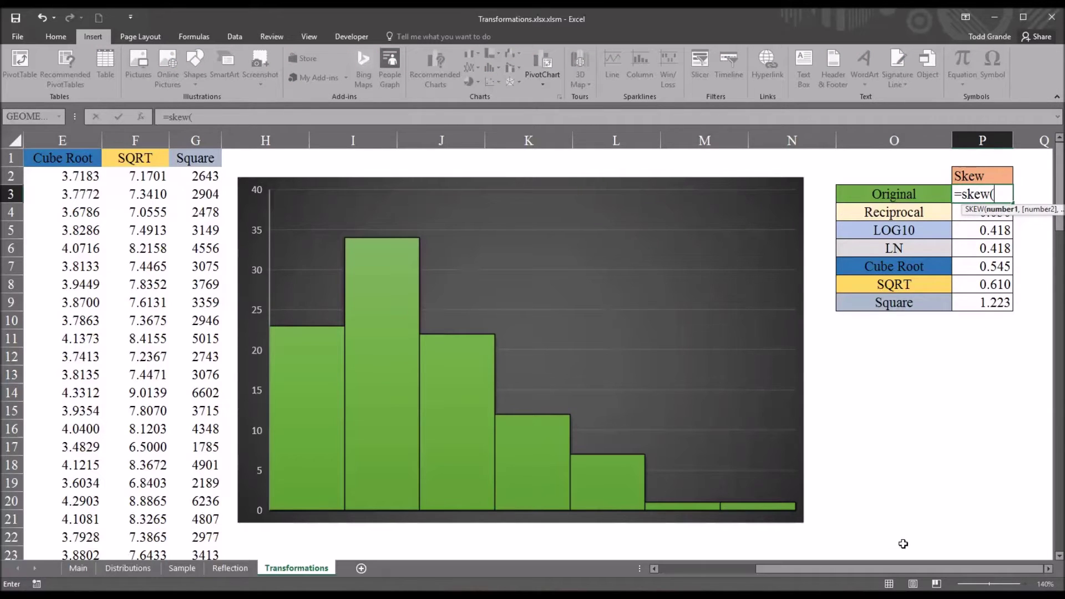
pyautogui.moveTo(898, 567); pyautogui.dragTo(778, 570)
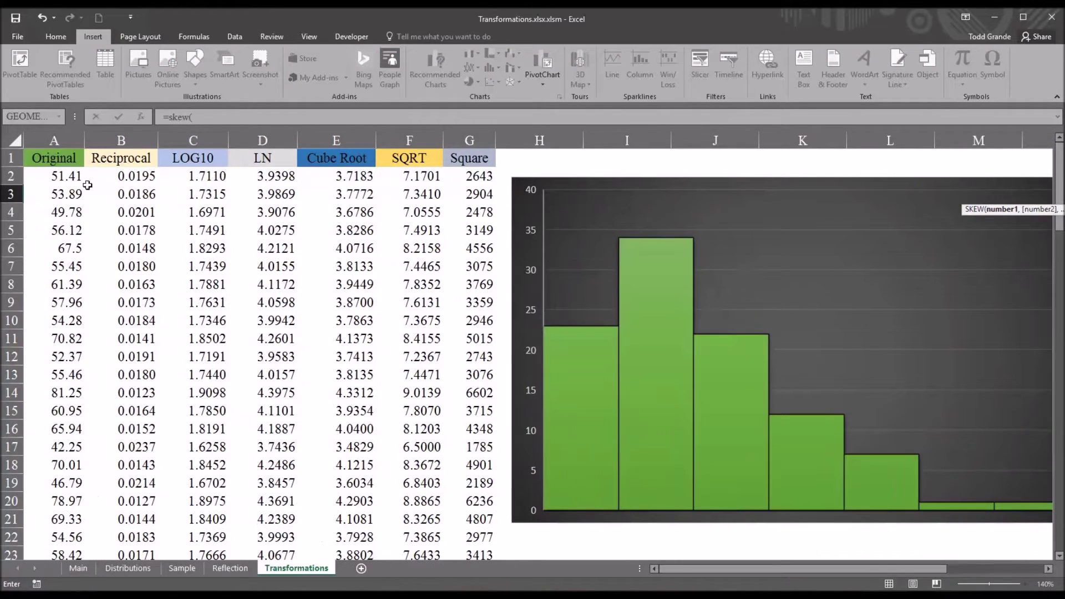
pyautogui.click(60, 178)
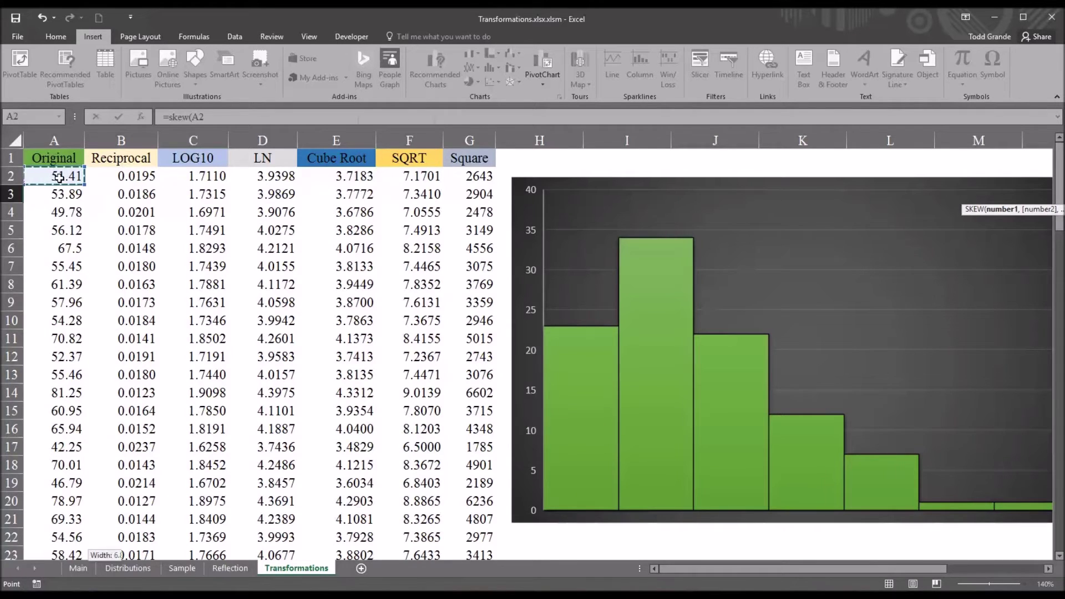
pyautogui.hotkey('ctrl', 'shift', 'Down')
pyautogui.press('Return')
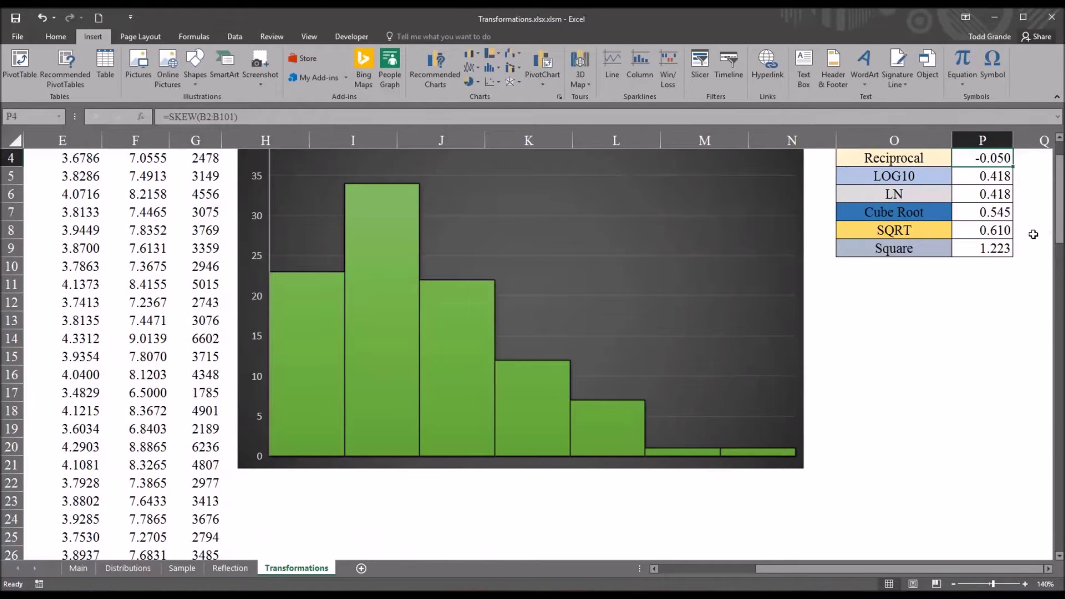
pyautogui.scroll(3, 1057, 233)
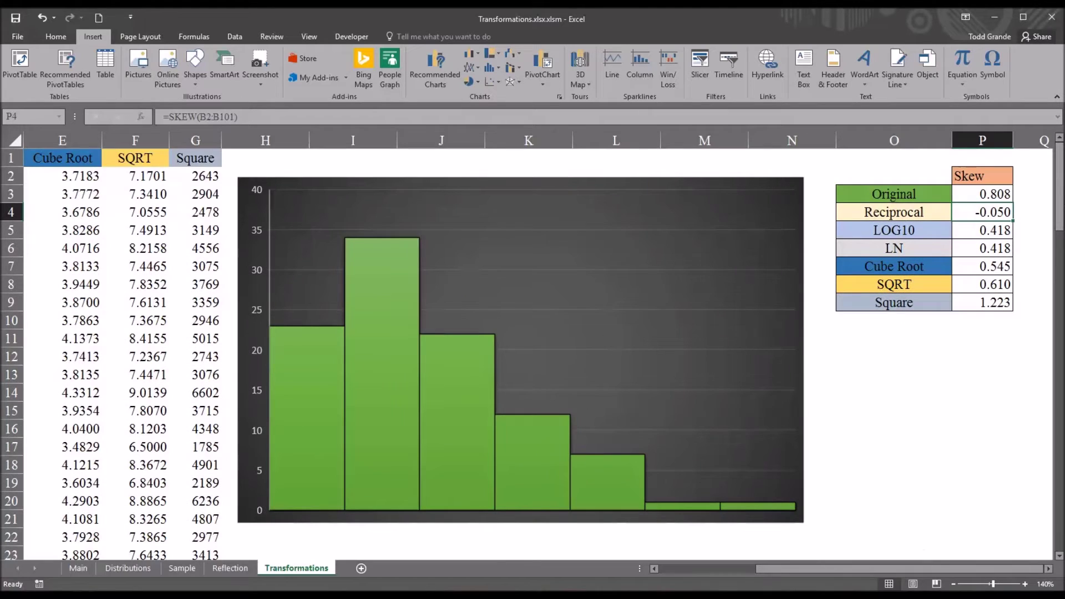
pyautogui.click(975, 196)
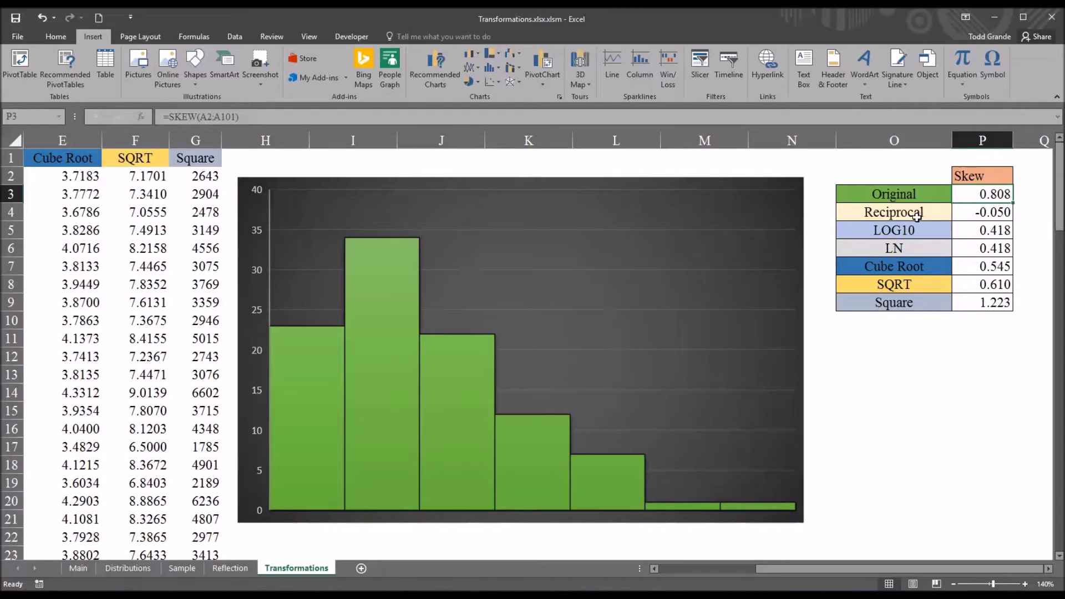
pyautogui.click(967, 215)
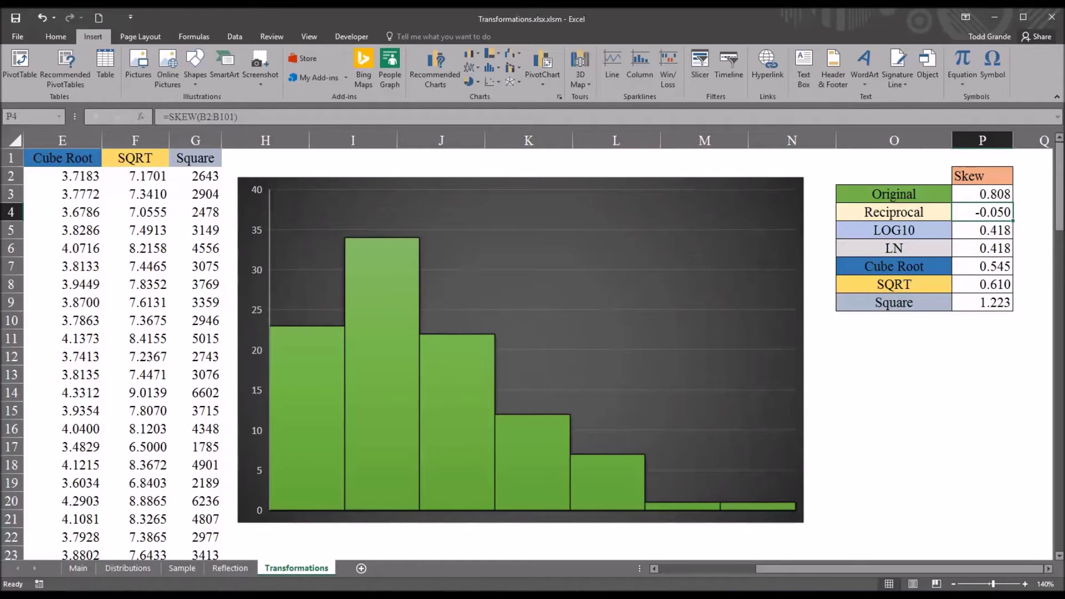
pyautogui.click(973, 233)
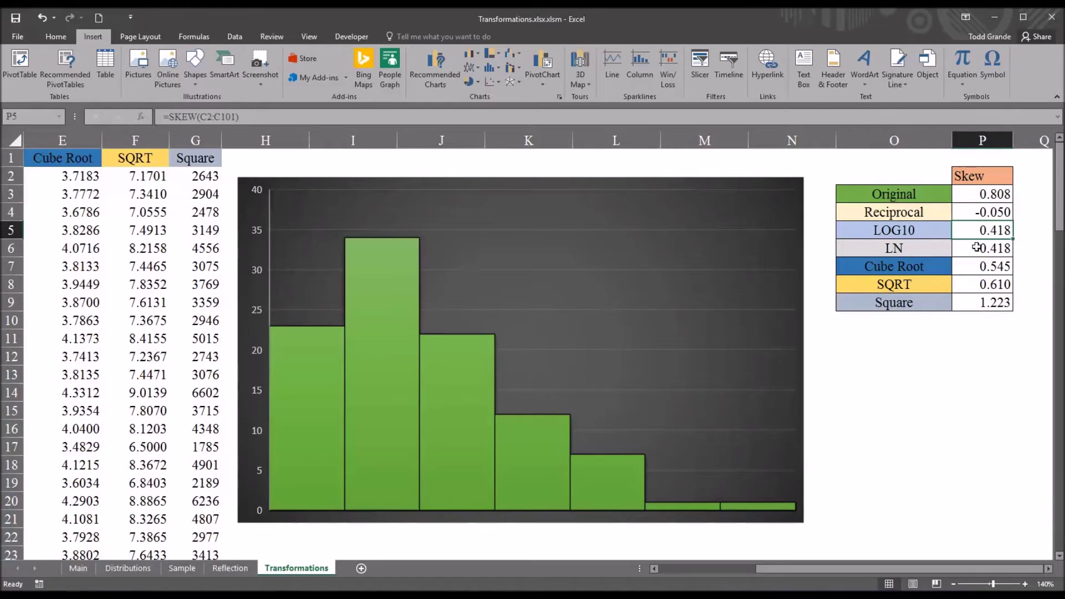
pyautogui.click(975, 249)
pyautogui.click(971, 234)
pyautogui.click(974, 199)
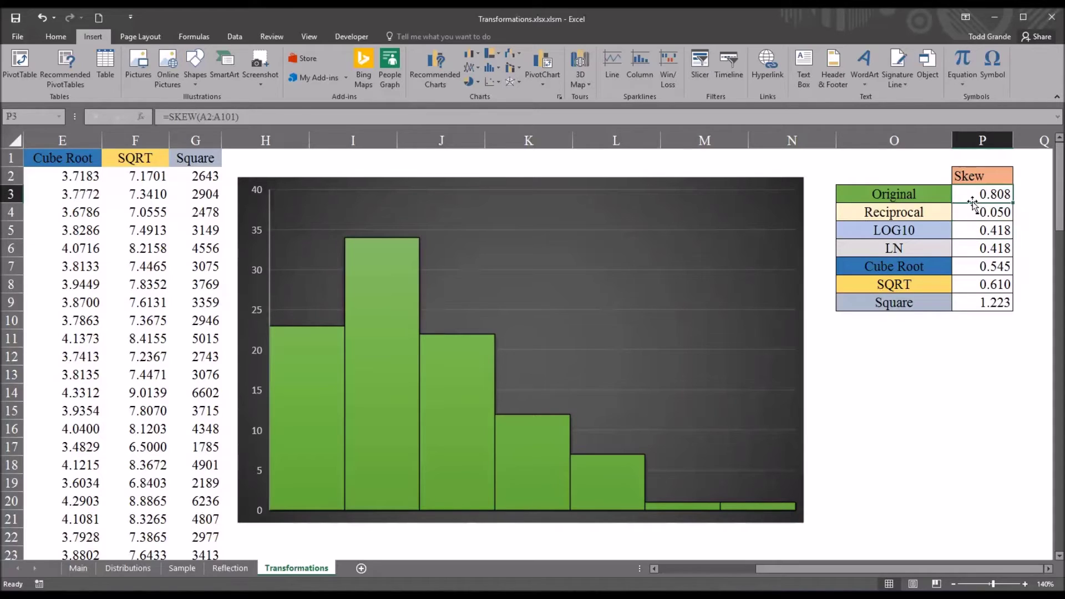
pyautogui.click(976, 234)
pyautogui.click(969, 271)
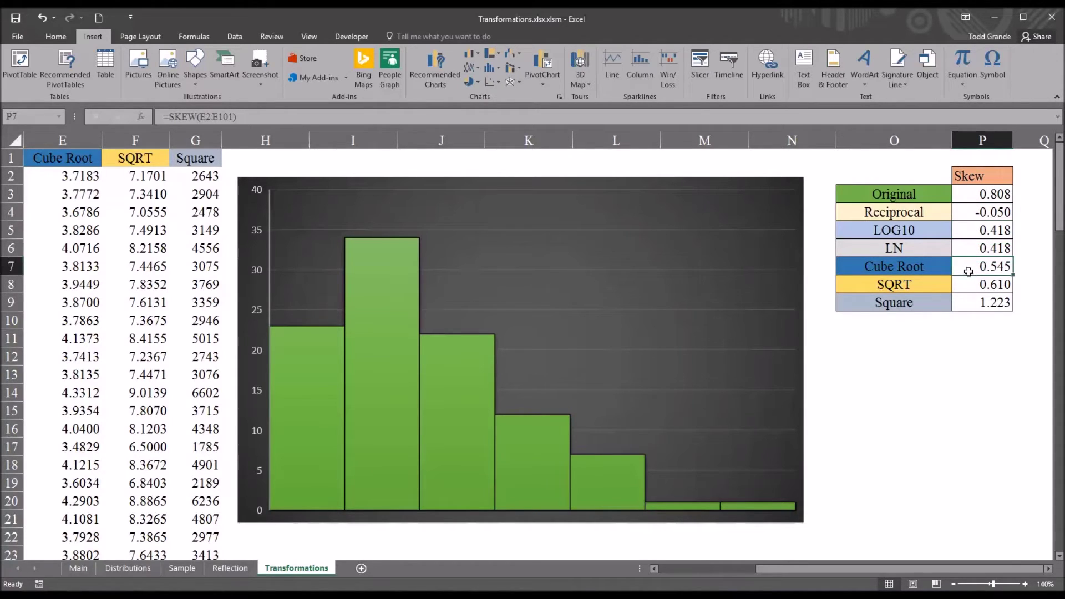
pyautogui.click(969, 287)
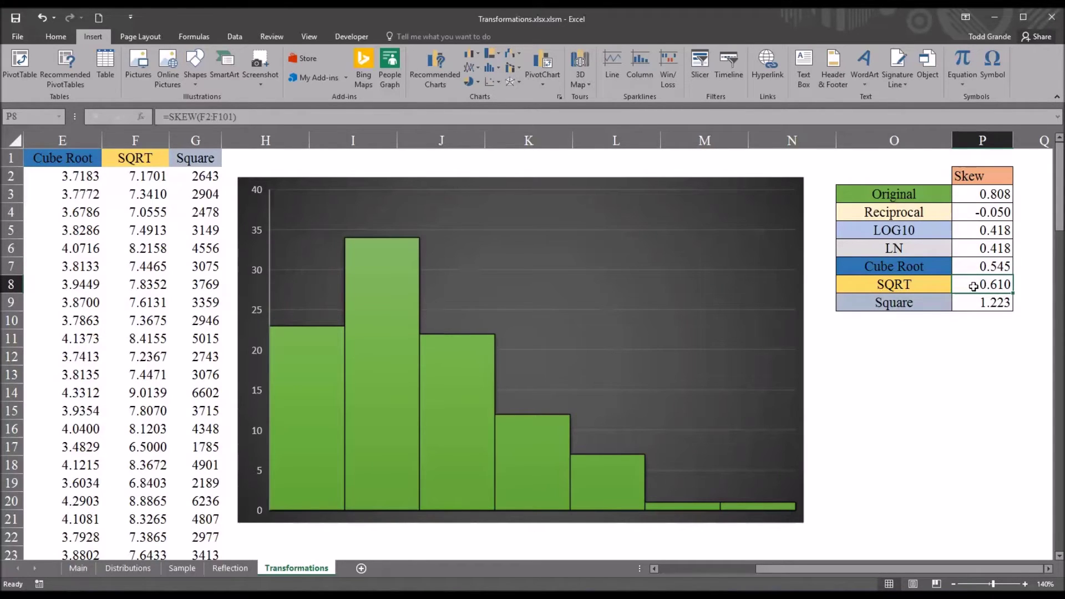
pyautogui.click(966, 305)
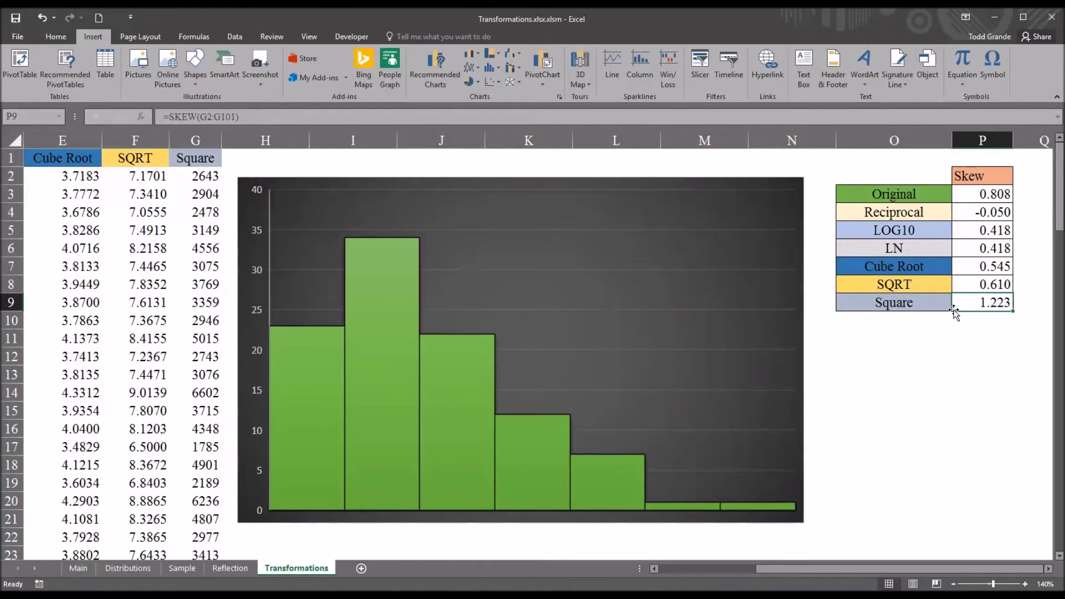
pyautogui.click(966, 196)
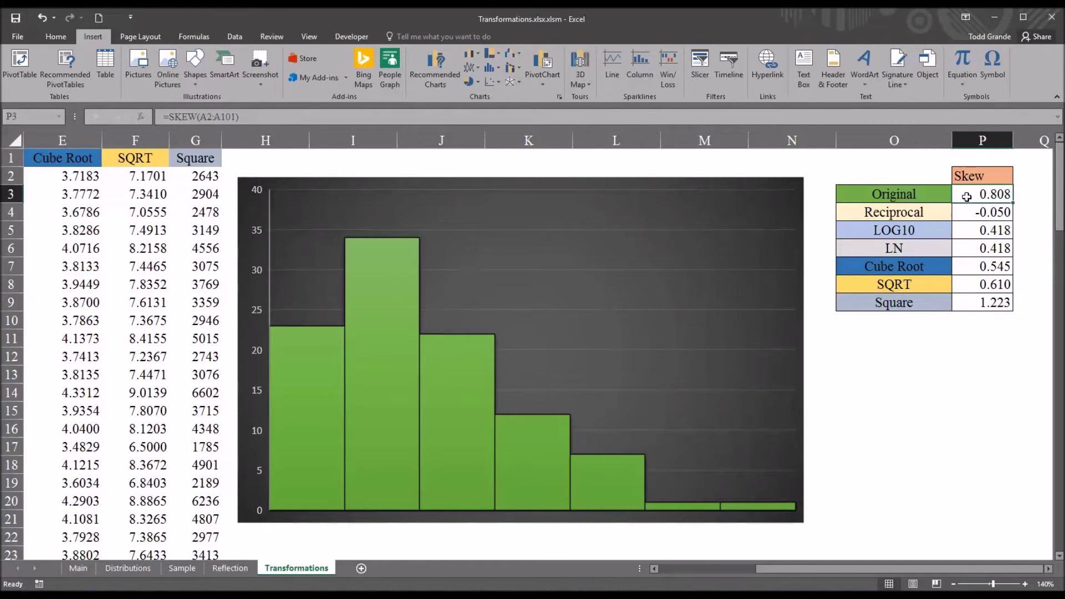
pyautogui.click(972, 306)
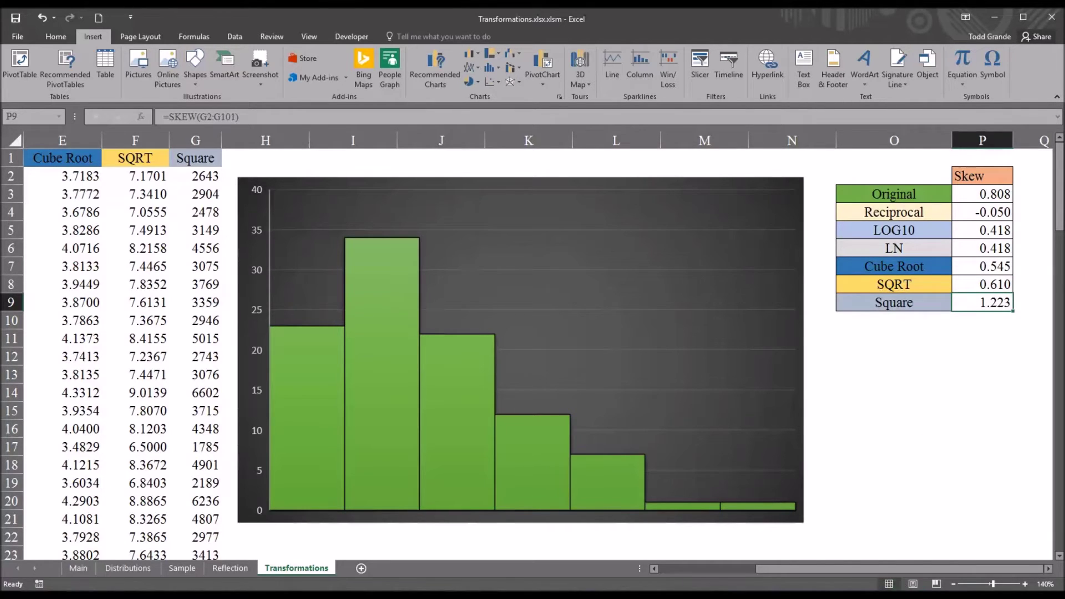
# Select the histogram and shift its data range to the Reciprocal column and beyond
pyautogui.moveTo(843, 574); pyautogui.dragTo(744, 577)
pyautogui.click(716, 468)
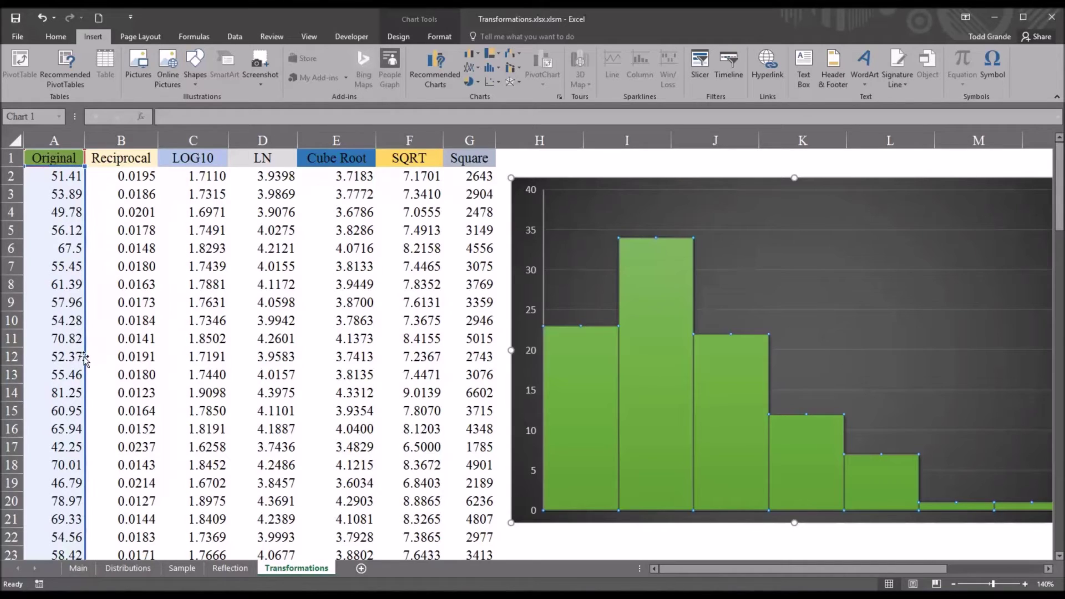
pyautogui.moveTo(87, 365); pyautogui.dragTo(115, 362)
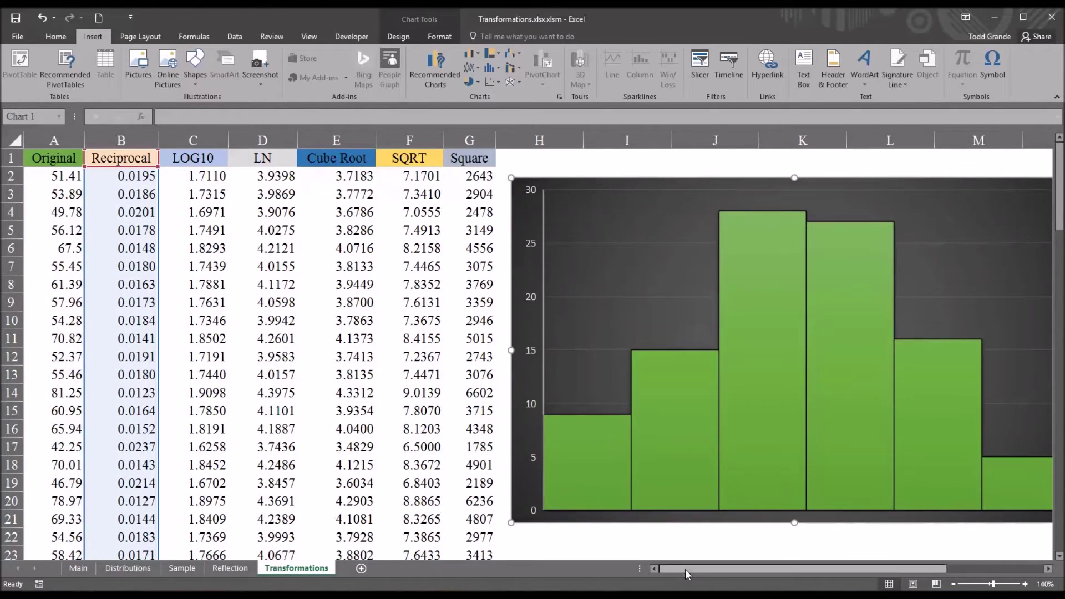
pyautogui.moveTo(685, 570); pyautogui.dragTo(730, 568)
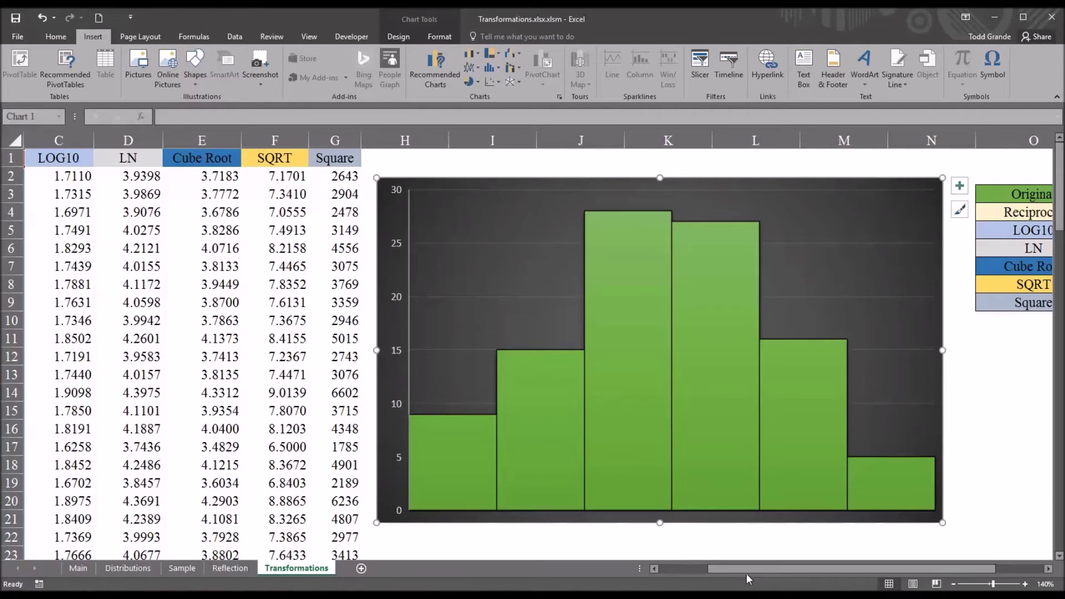
pyautogui.moveTo(746, 574); pyautogui.dragTo(698, 570)
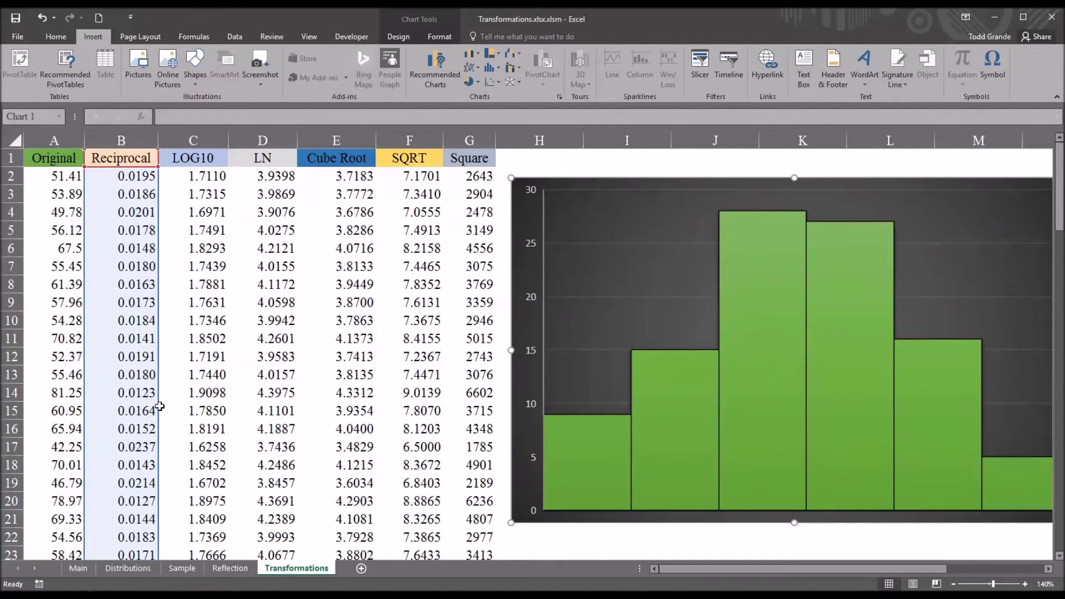
pyautogui.moveTo(166, 410); pyautogui.dragTo(237, 410)
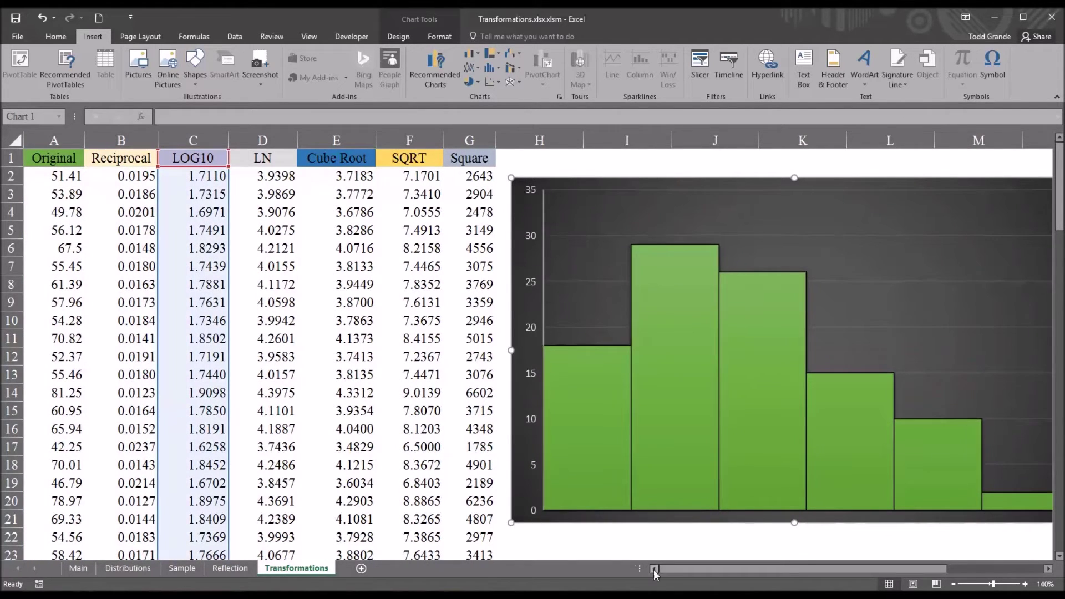
pyautogui.moveTo(684, 571); pyautogui.dragTo(710, 571)
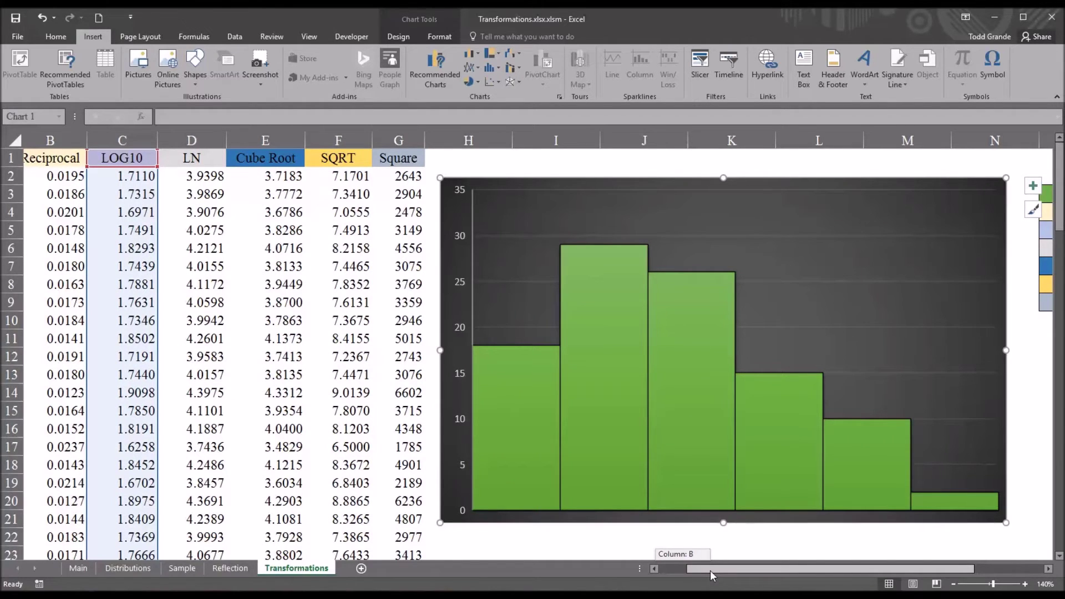
pyautogui.moveTo(711, 570); pyautogui.dragTo(683, 571)
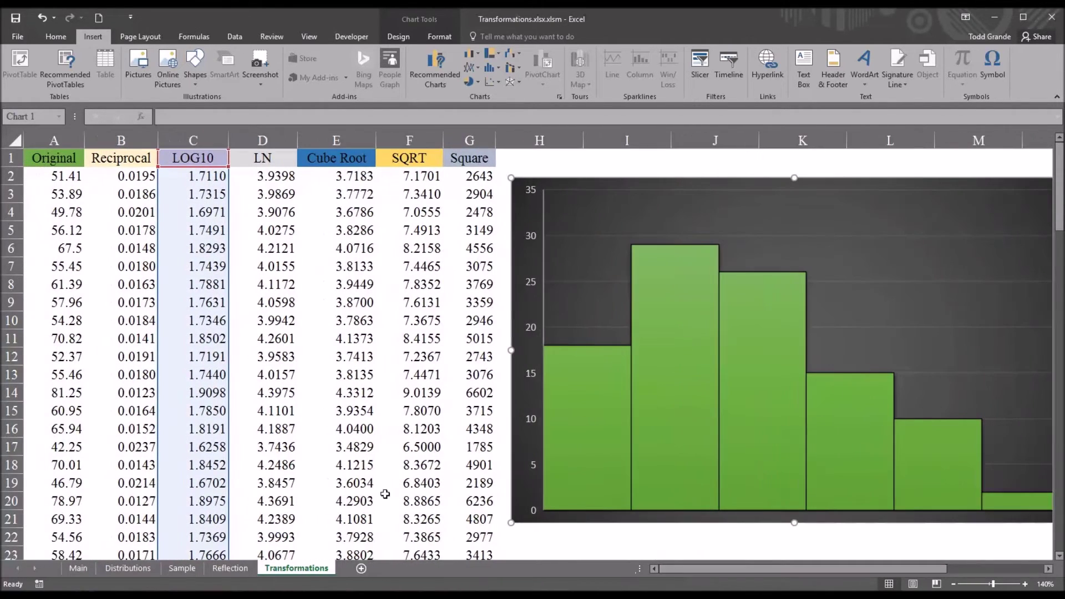
# Plot Cube Root, SQRT and Square in turn, ending back on Reciprocal
pyautogui.moveTo(228, 420); pyautogui.dragTo(322, 411)
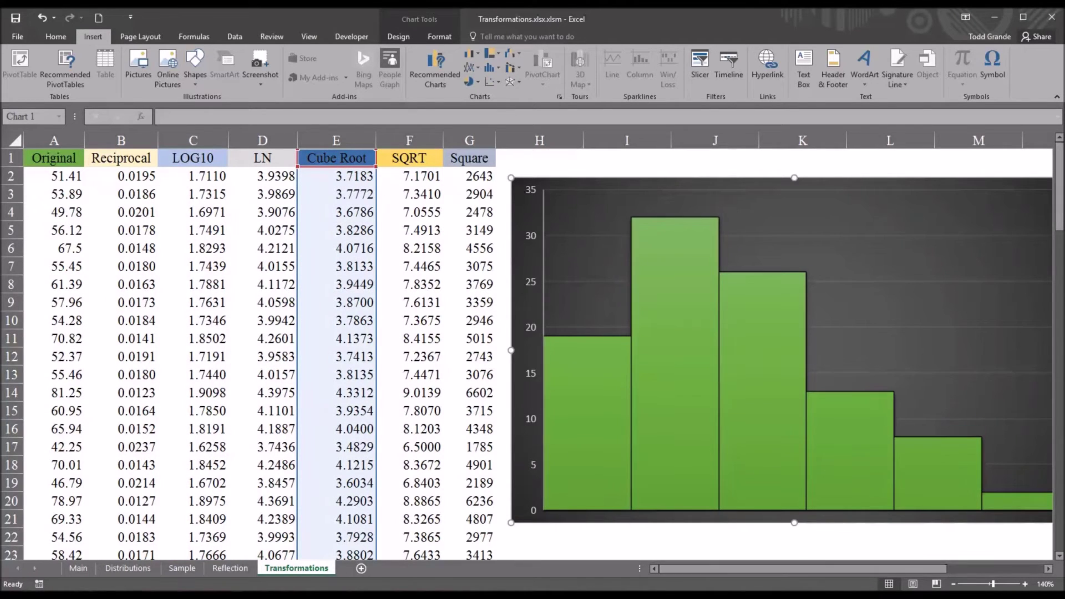
pyautogui.moveTo(806, 570); pyautogui.dragTo(841, 564)
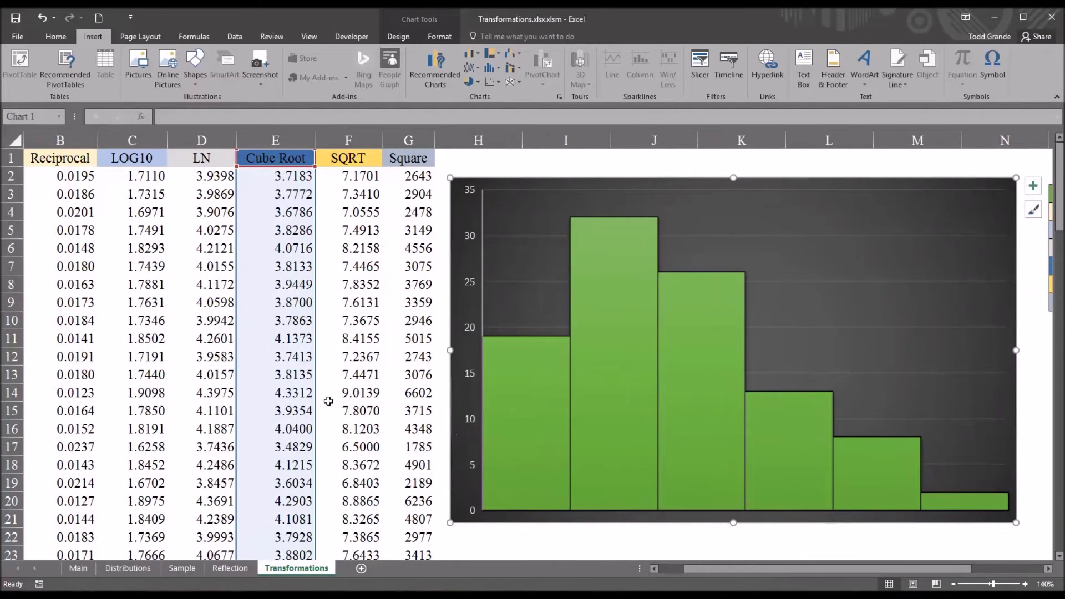
pyautogui.moveTo(315, 404); pyautogui.dragTo(335, 405)
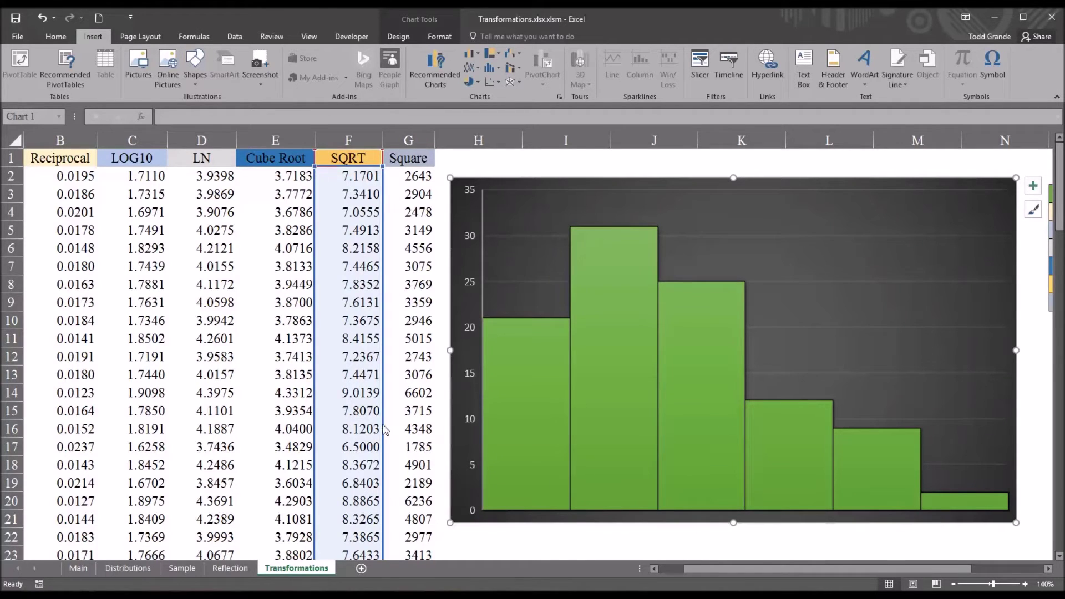
pyautogui.moveTo(383, 429); pyautogui.dragTo(400, 429)
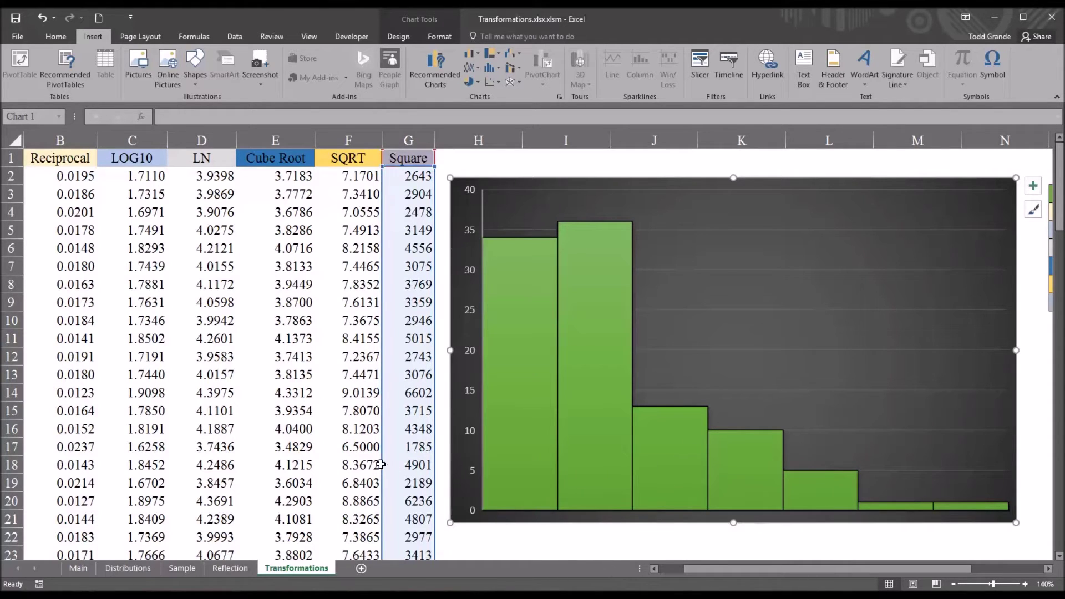
pyautogui.moveTo(377, 469); pyautogui.dragTo(109, 424)
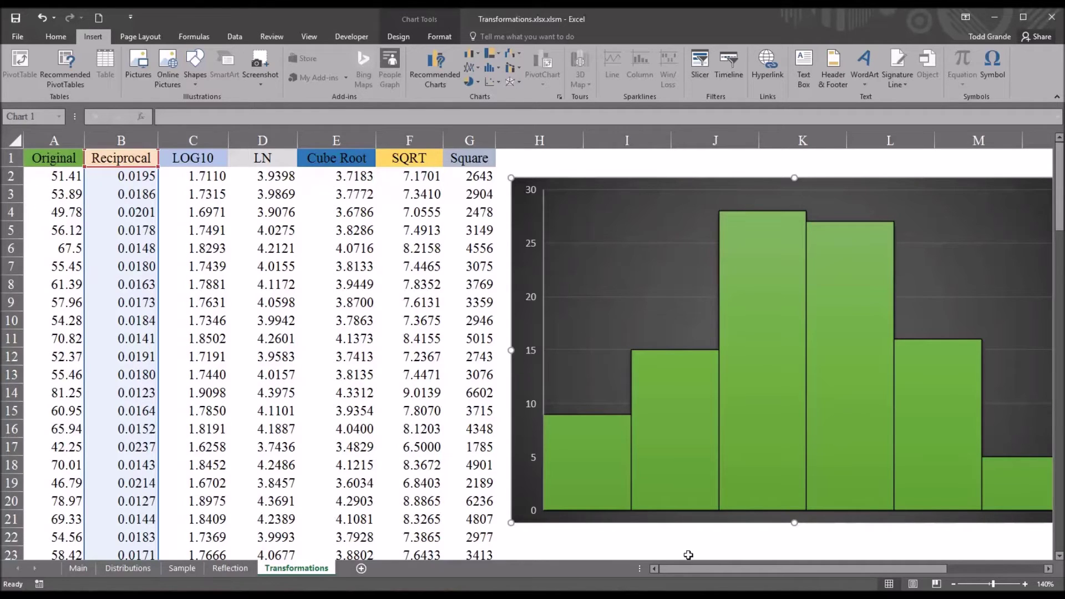
pyautogui.moveTo(687, 564); pyautogui.dragTo(720, 567)
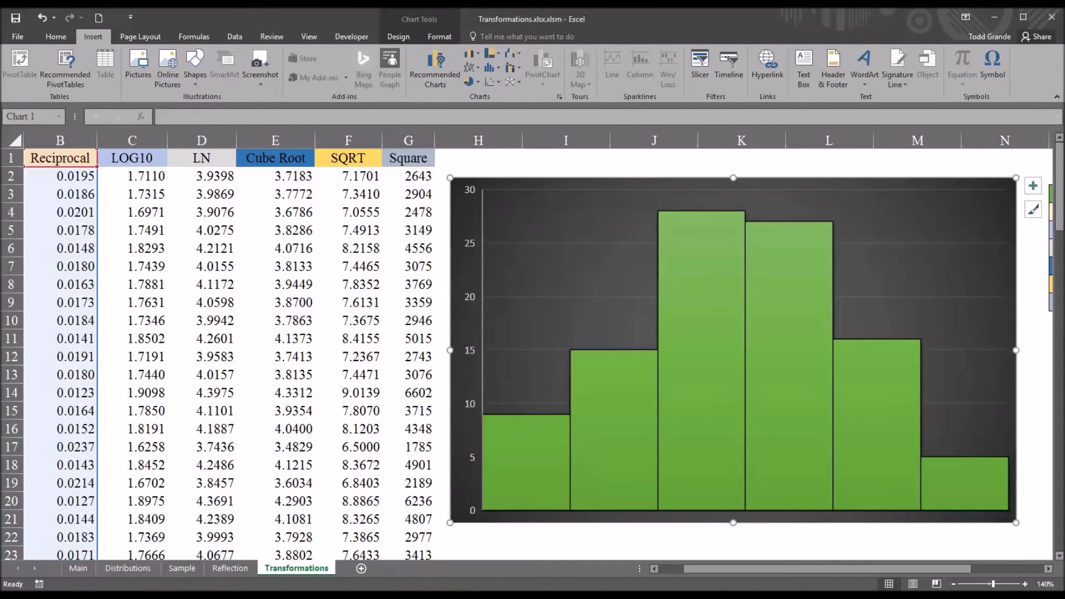
pyautogui.click(395, 582)
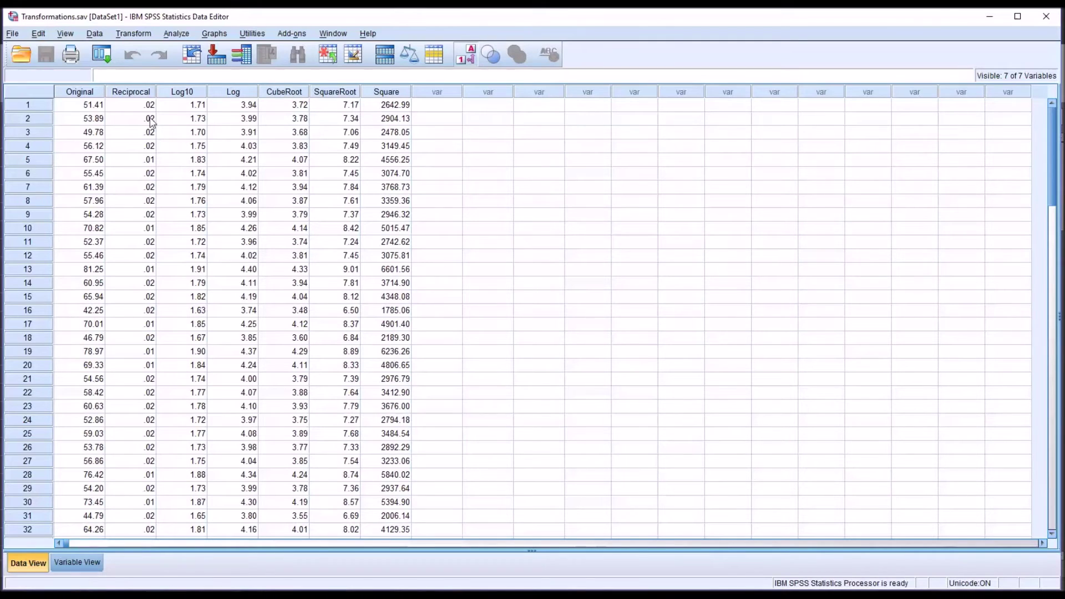
# Browse the Reciprocal through Square variables and the first Original value, 51.41
pyautogui.click(126, 92)
pyautogui.click(189, 92)
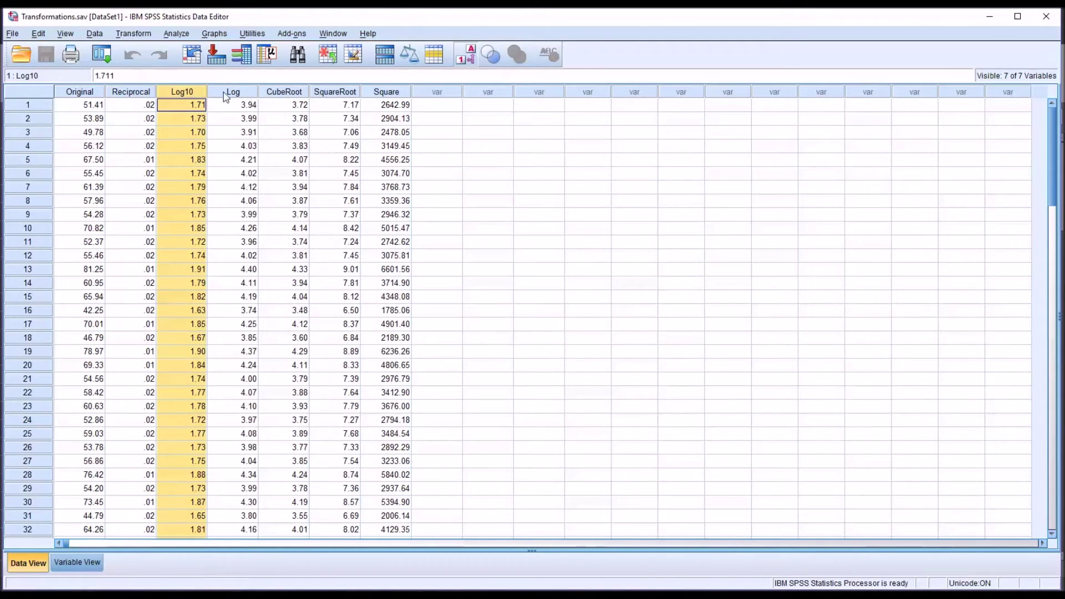
pyautogui.click(227, 94)
pyautogui.click(292, 93)
pyautogui.click(330, 95)
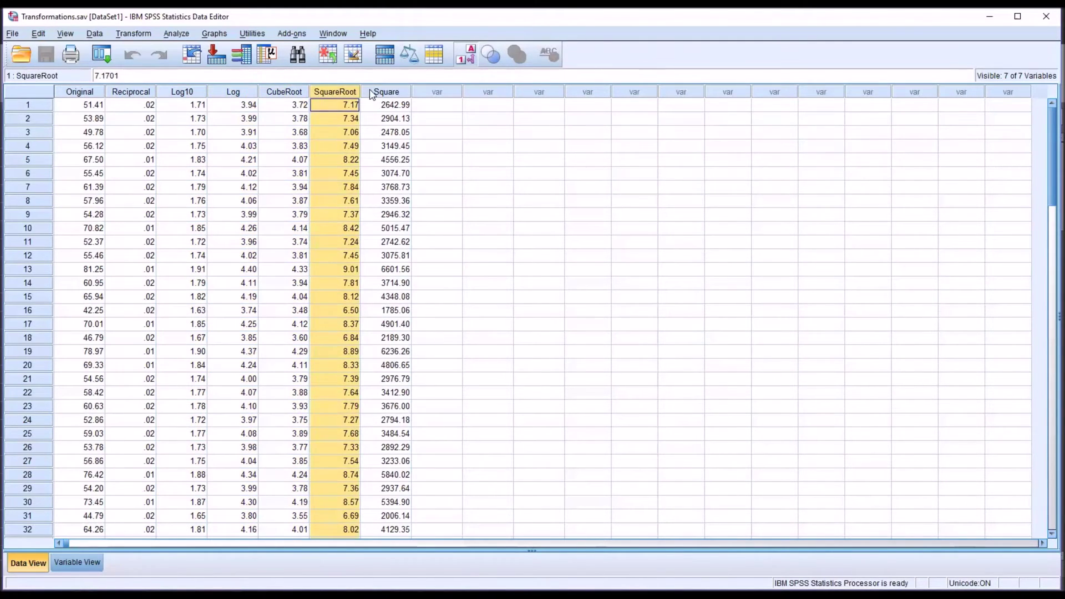
pyautogui.press('Right')
pyautogui.click(94, 105)
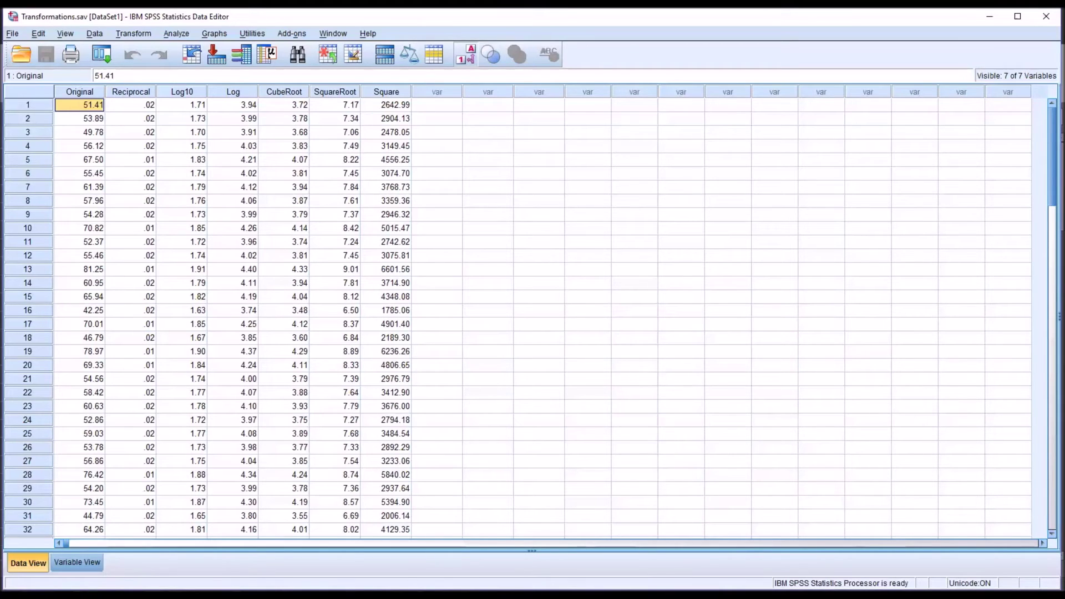
pyautogui.click(176, 33)
# Start an Explore analysis with all seven variables in the Dependent List
pyautogui.moveTo(189, 67)
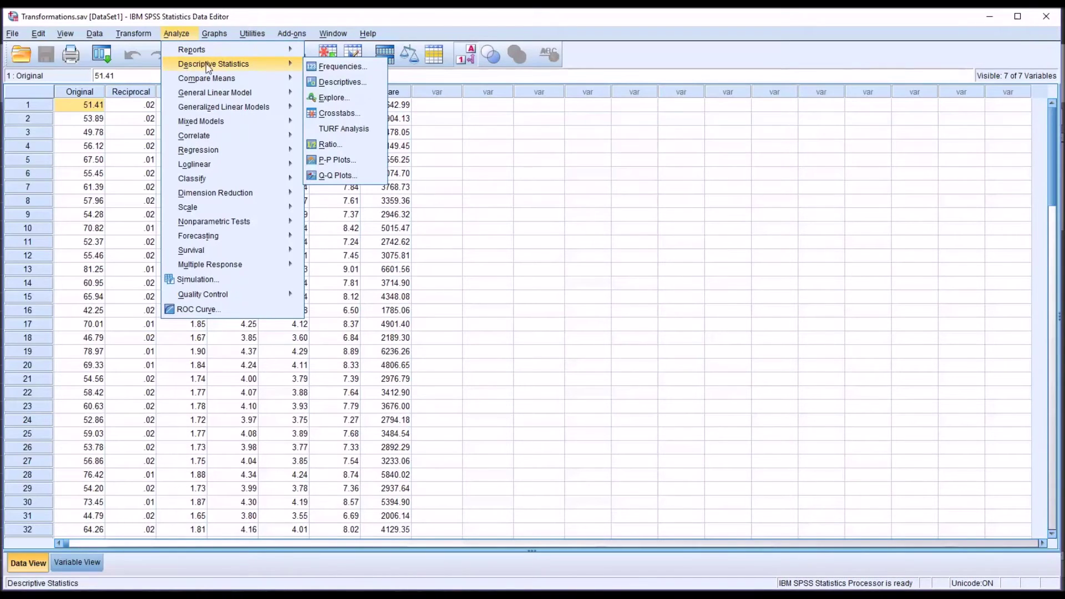
pyautogui.click(324, 99)
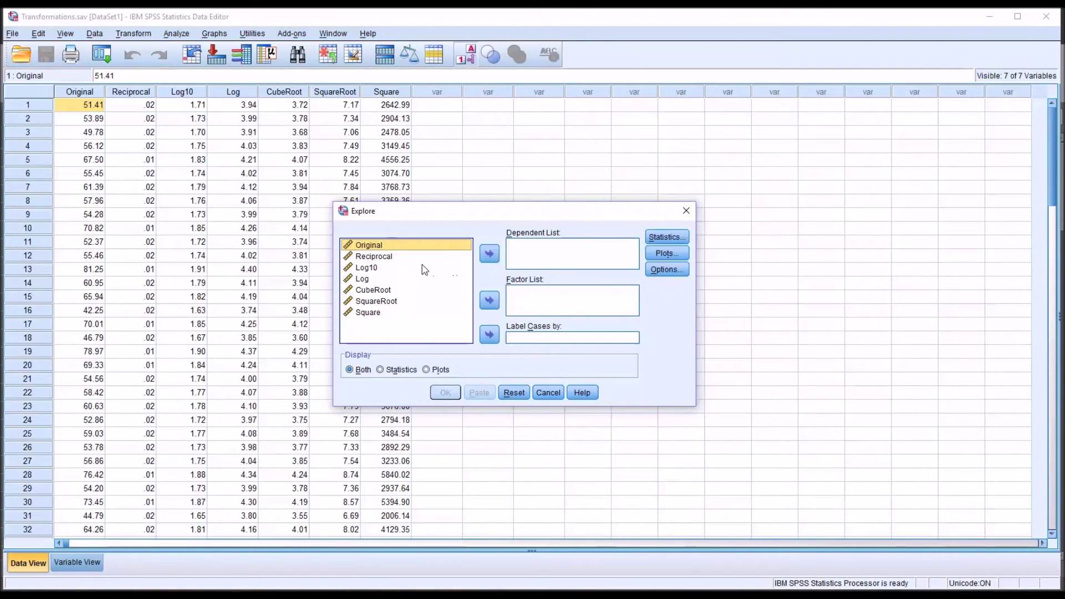
pyautogui.moveTo(369, 246); pyautogui.dragTo(370, 315)
pyautogui.click(489, 255)
# Swap stem-and-leaf for normality plots with tests, then run Explore
pyautogui.click(667, 253)
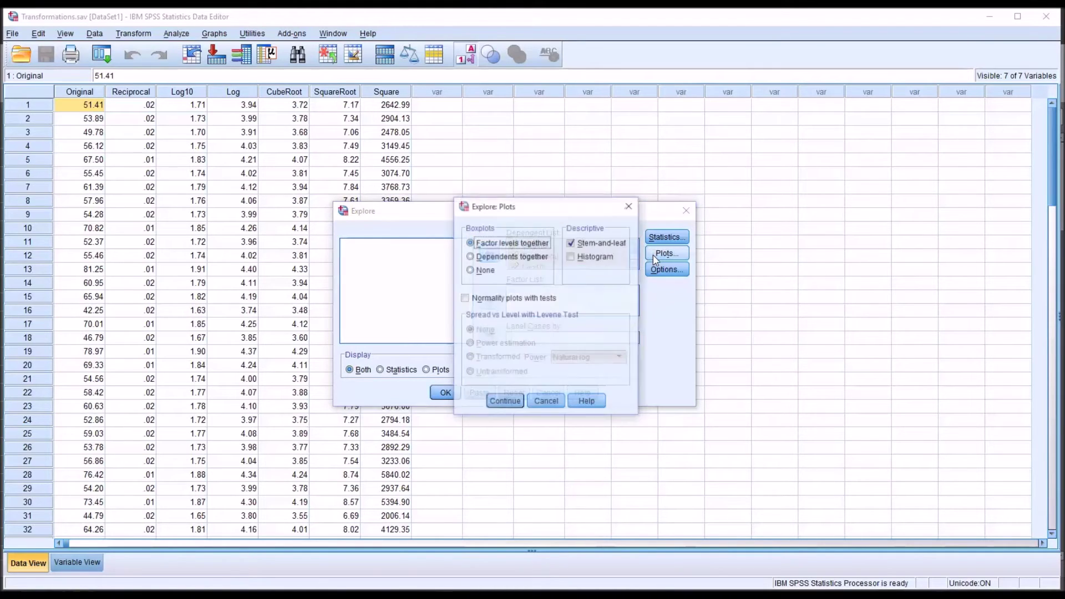
pyautogui.click(572, 245)
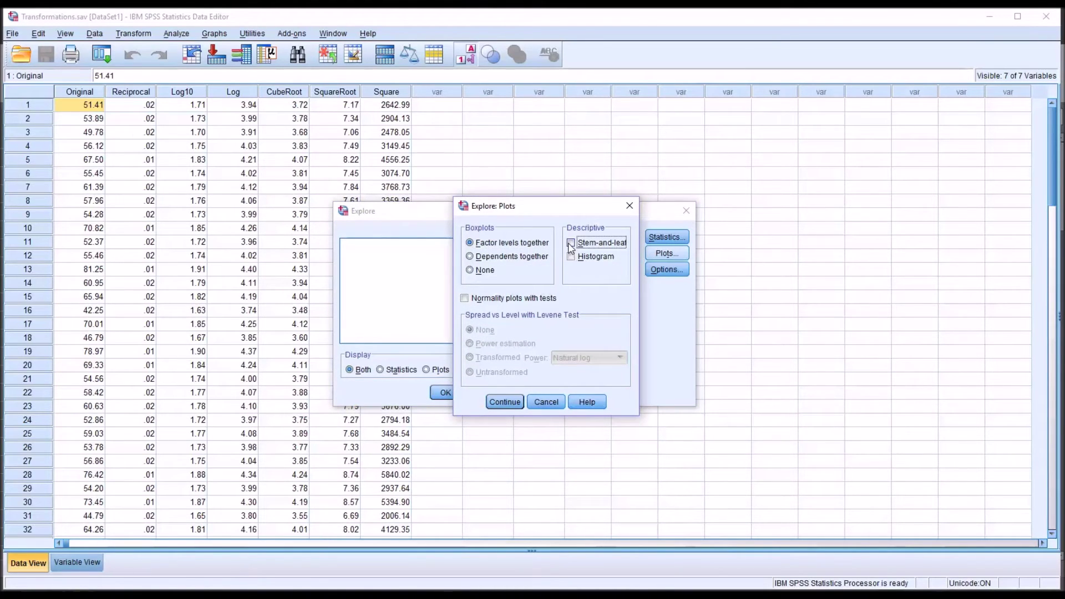
pyautogui.click(465, 300)
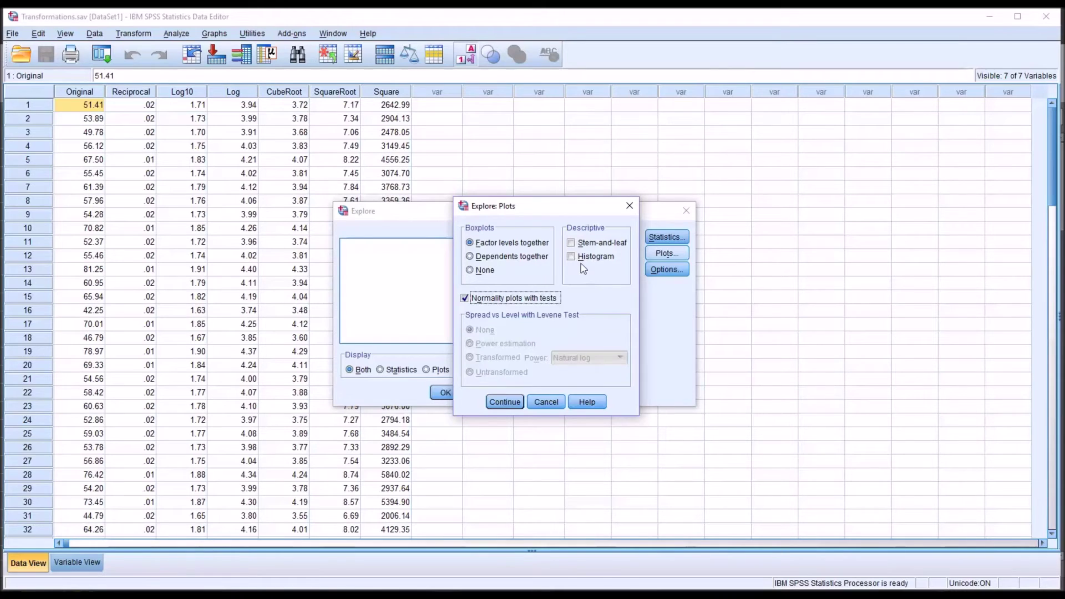
pyautogui.click(505, 402)
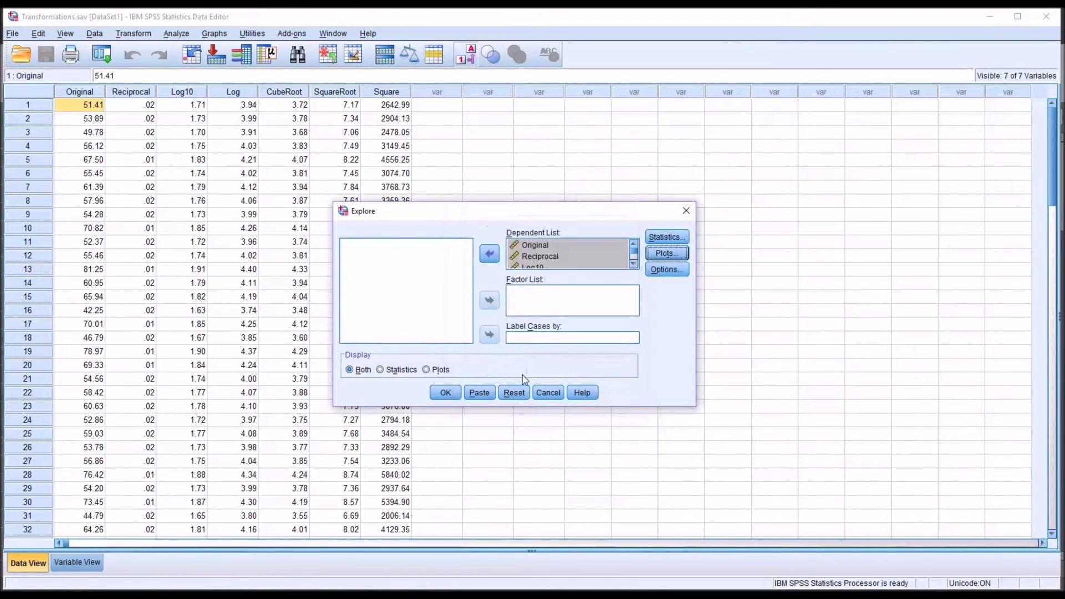
pyautogui.click(443, 393)
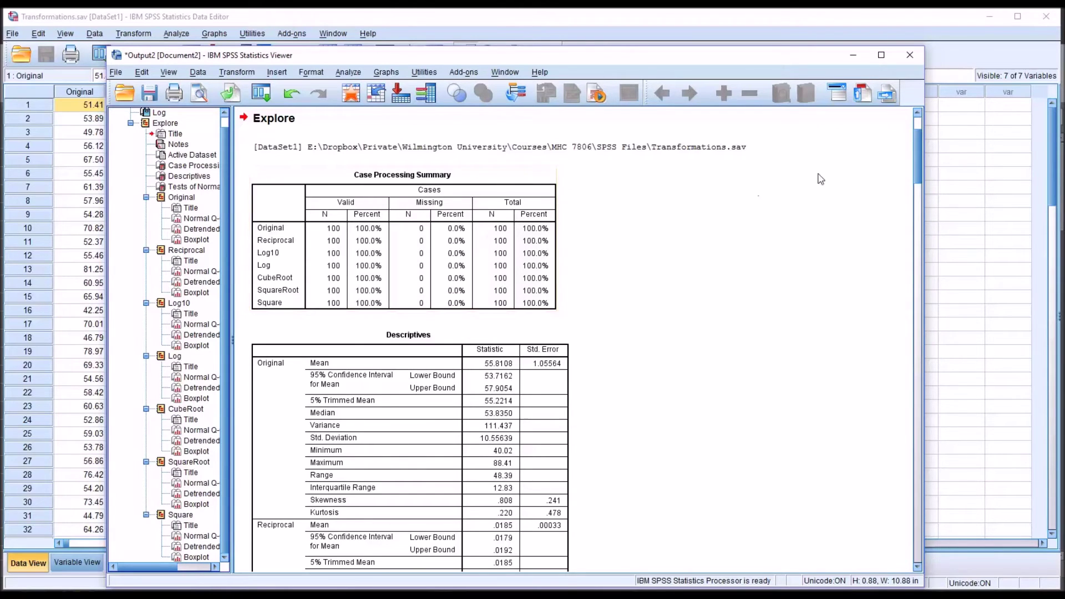
# Scroll past the Descriptives table to the Tests of Normality, where Shapiro-Wilk shows Reciprocal .371, Log10 .062, Original .000
pyautogui.moveTo(914, 151); pyautogui.dragTo(917, 172)
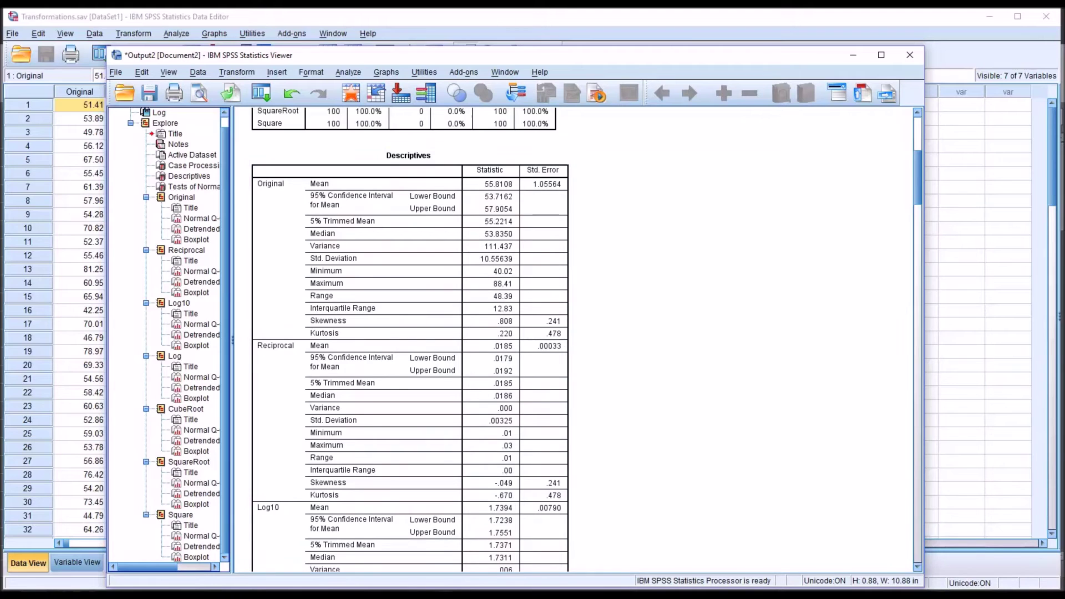
pyautogui.moveTo(919, 177); pyautogui.dragTo(914, 297)
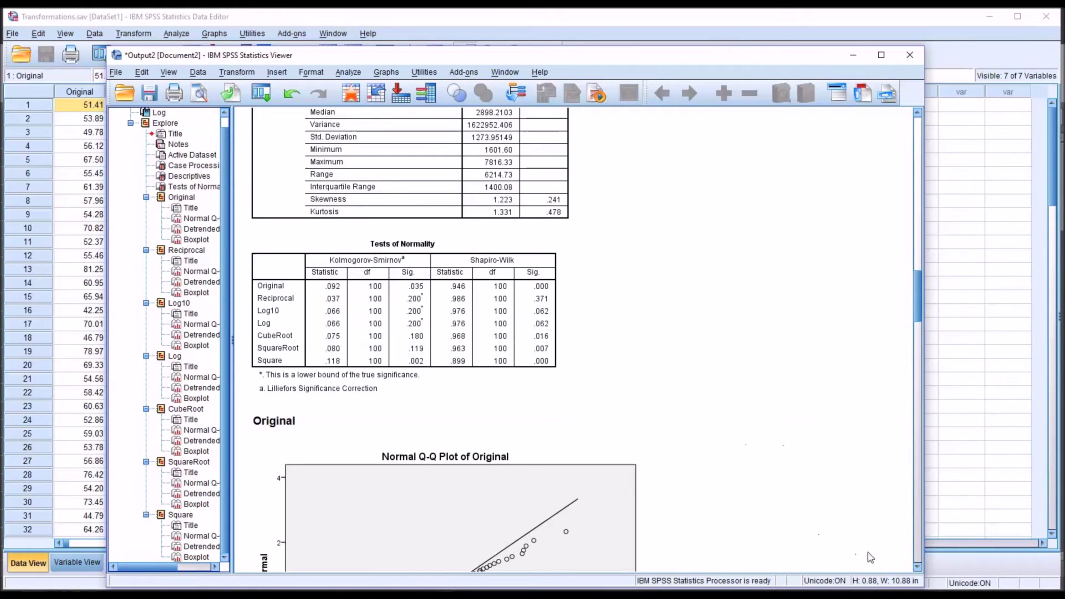
pyautogui.click(546, 363)
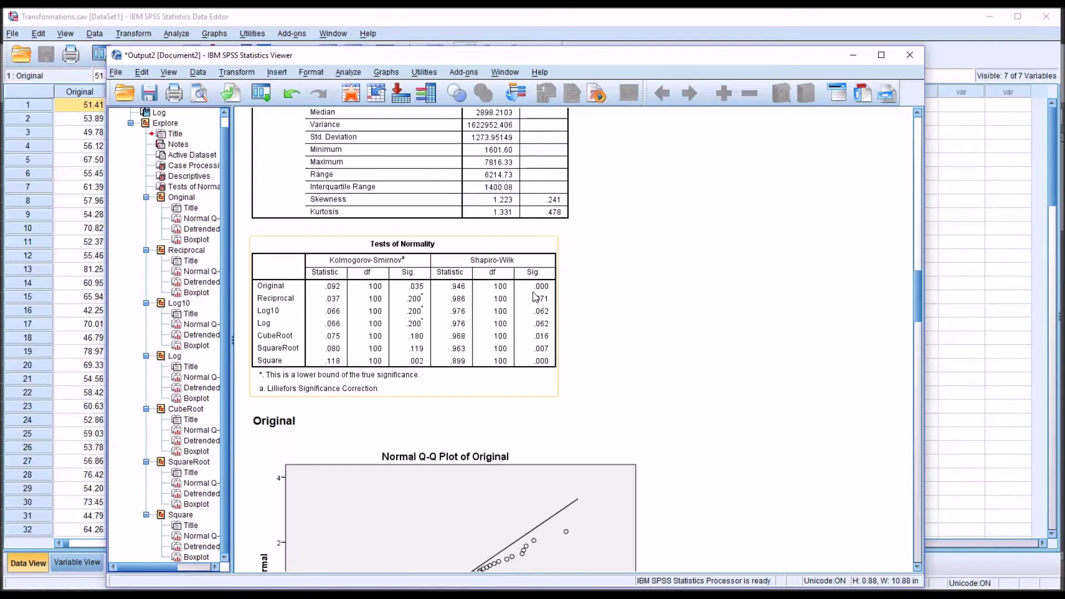
pyautogui.click(566, 297)
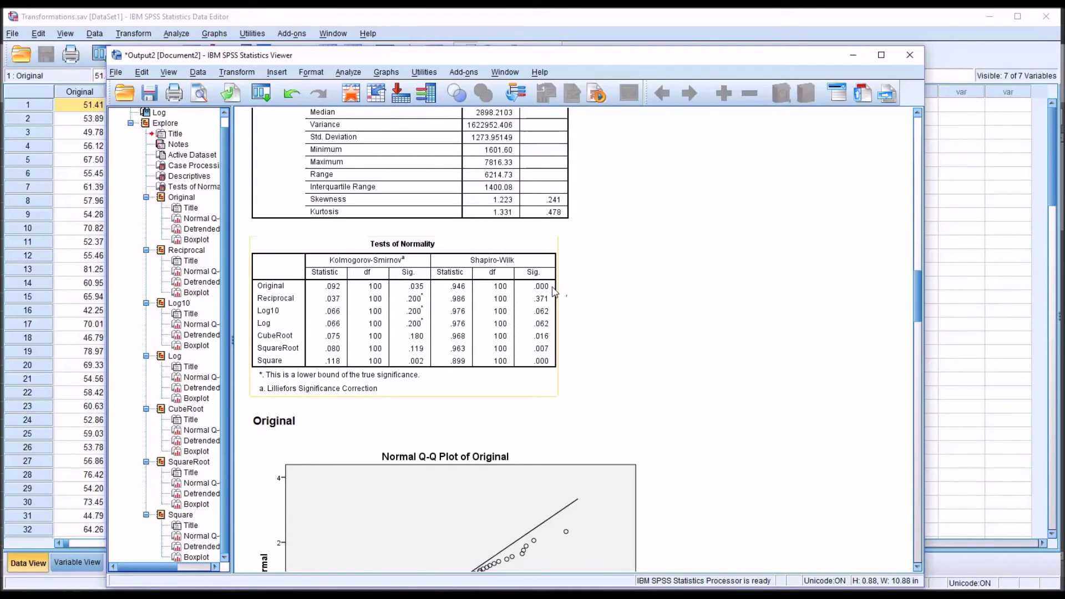
pyautogui.click(532, 289)
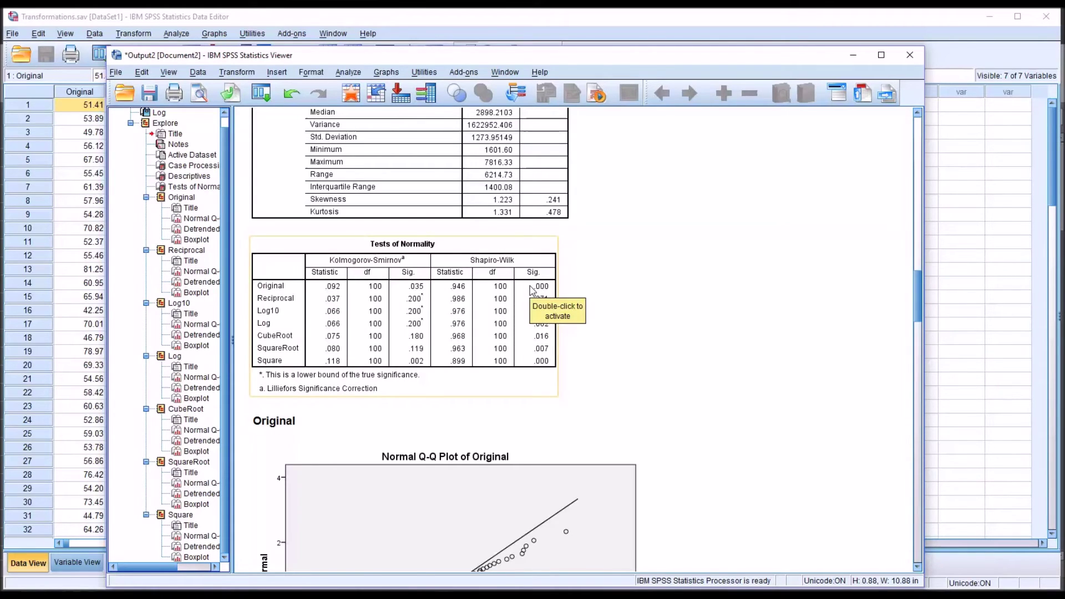
pyautogui.click(579, 298)
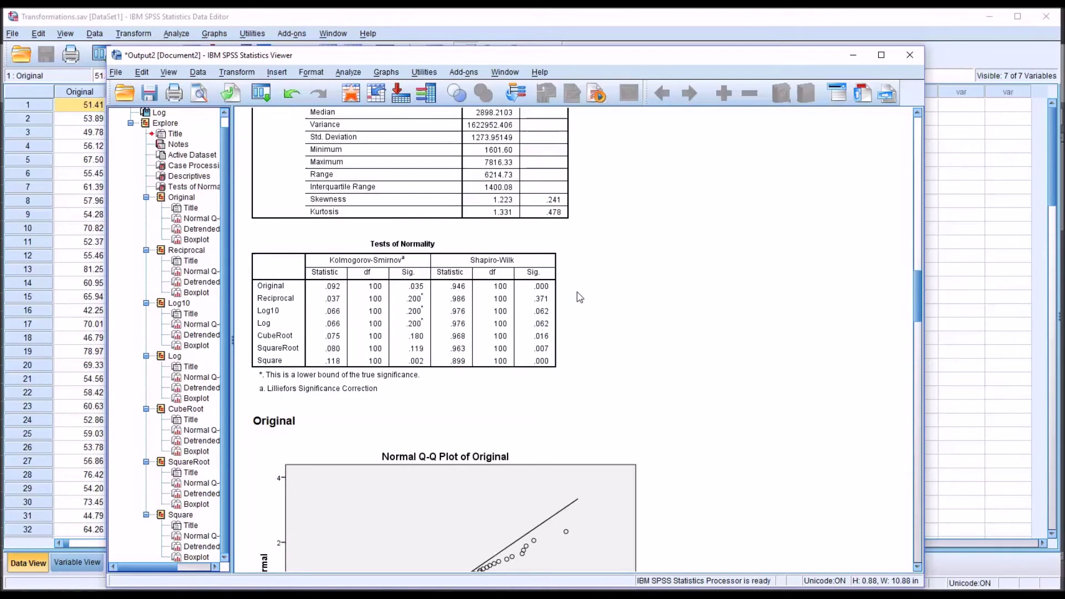
pyautogui.click(555, 292)
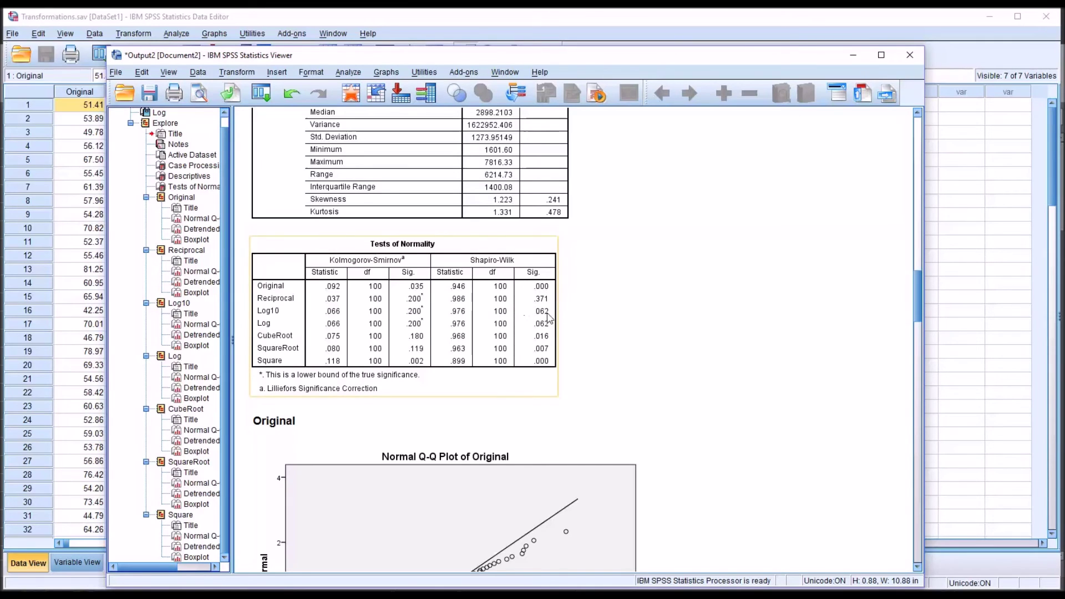
# Review the Reciprocal Q-Q plot and boxplot, then select the Log10 Normal Q-Q plot
pyautogui.moveTo(916, 295); pyautogui.dragTo(917, 387)
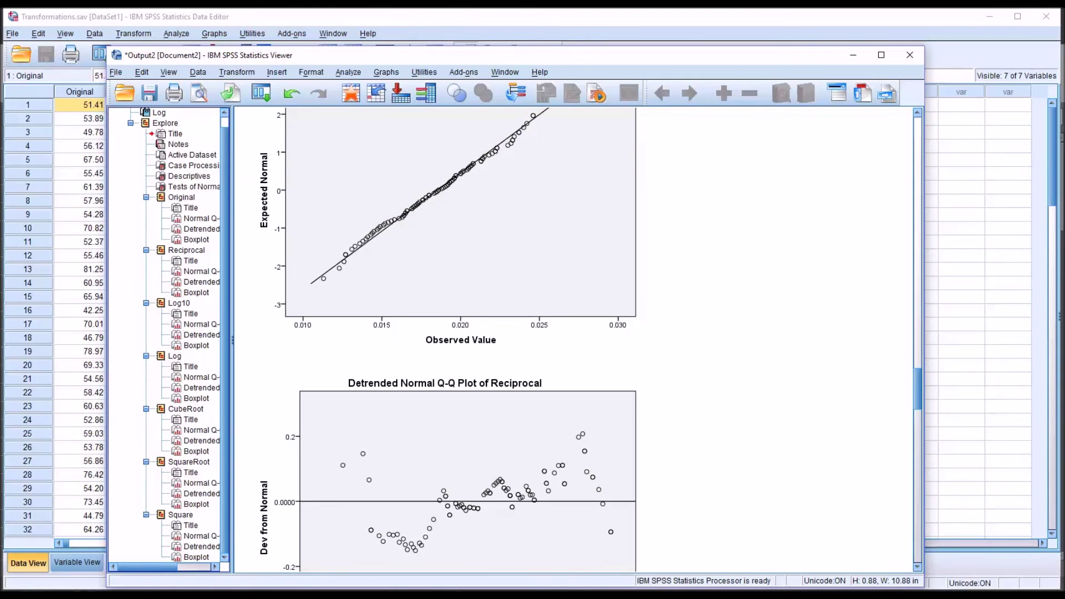
pyautogui.moveTo(920, 398); pyautogui.dragTo(914, 385)
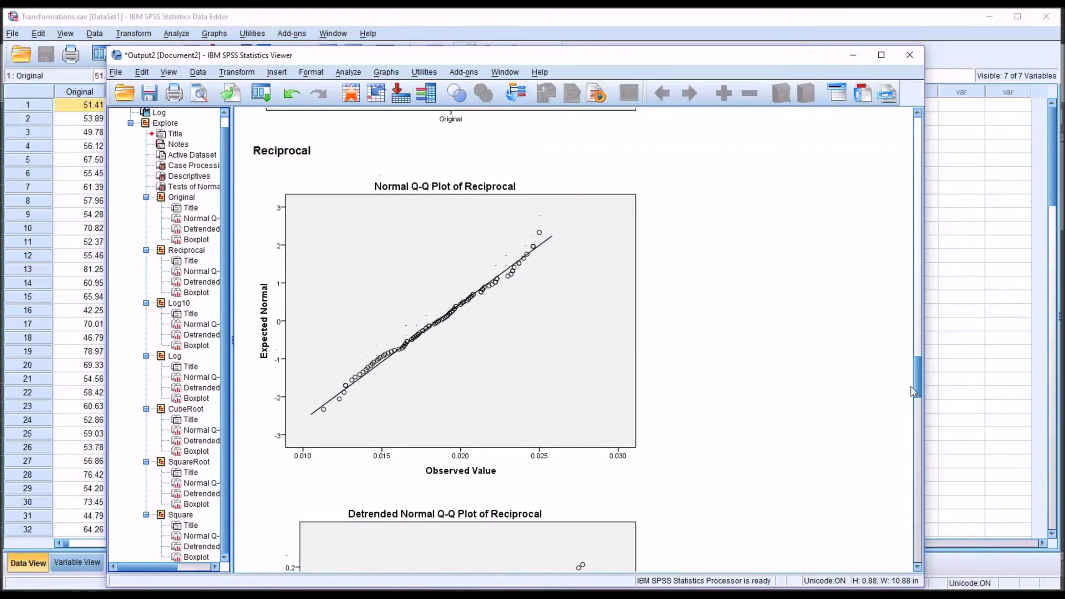
pyautogui.click(459, 327)
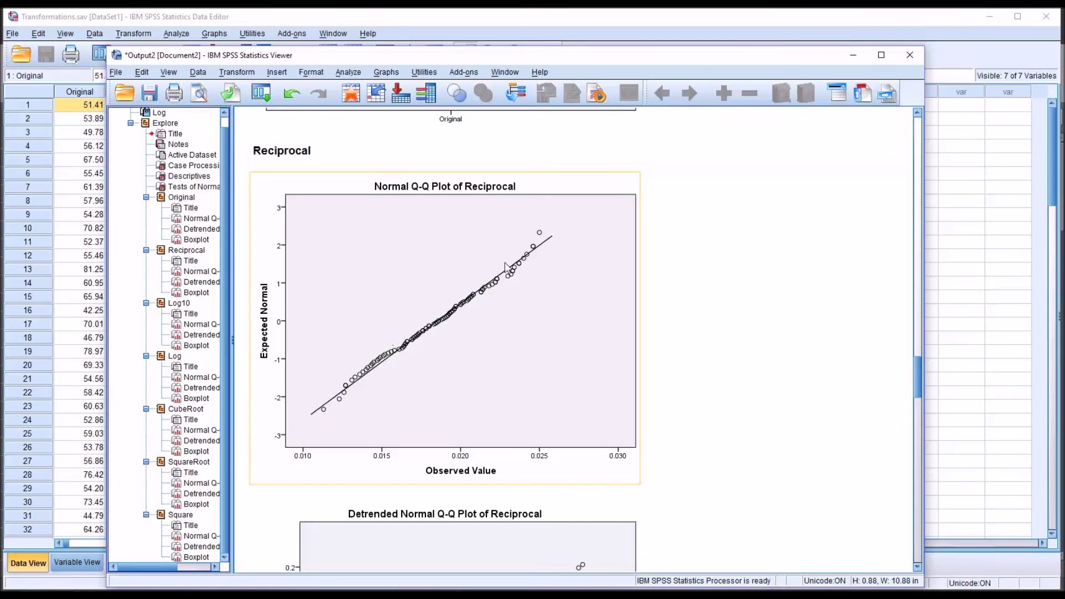
pyautogui.click(776, 534)
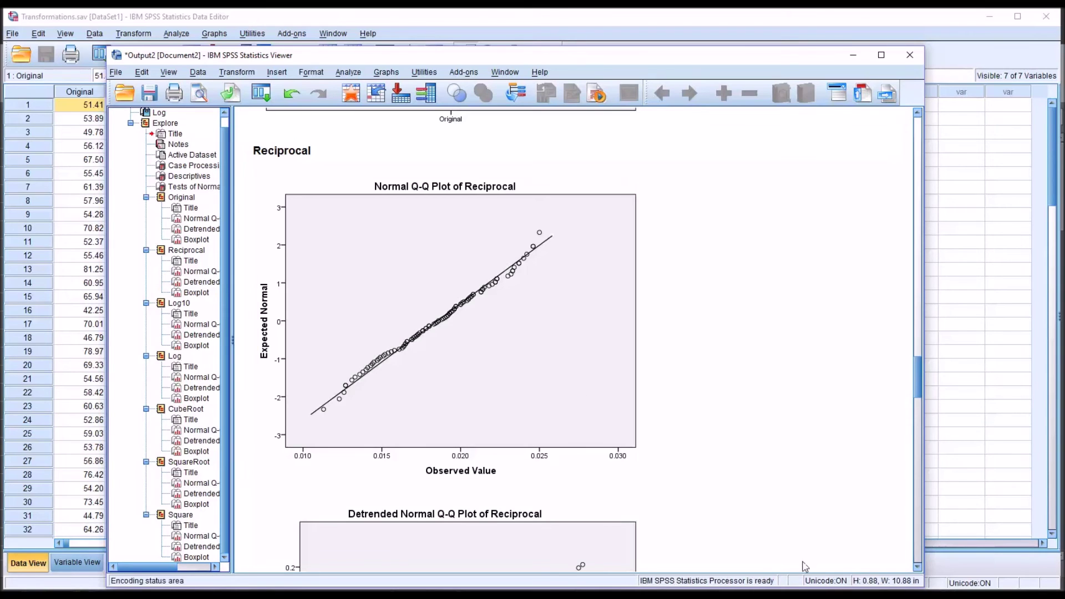
pyautogui.moveTo(917, 382); pyautogui.dragTo(919, 421)
pyautogui.click(530, 401)
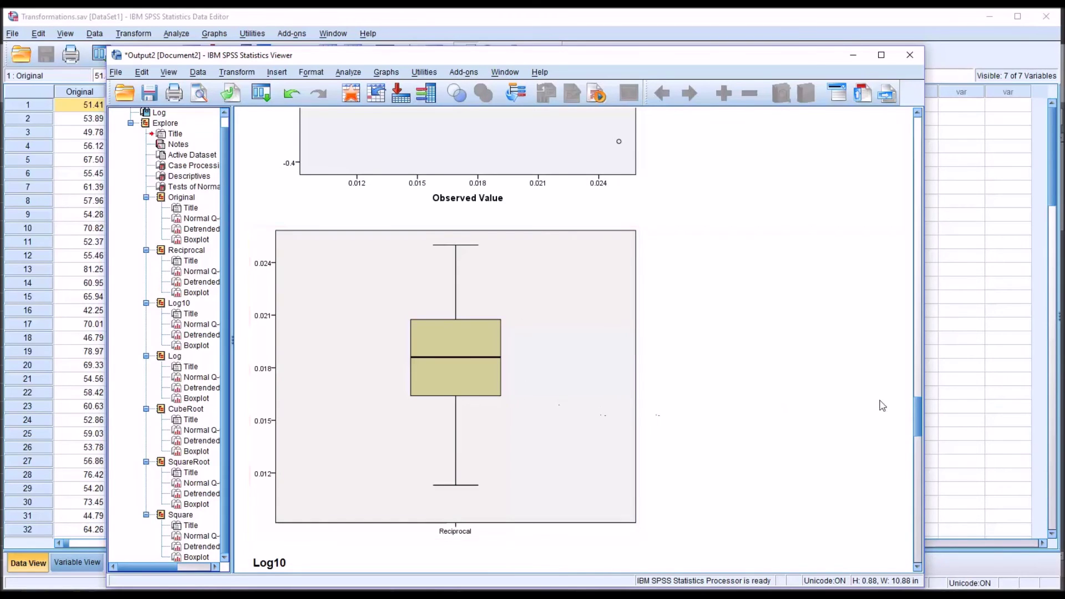
pyautogui.moveTo(918, 409)
pyautogui.mouseDown()
pyautogui.moveTo(918, 428)
pyautogui.moveTo(918, 414)
pyautogui.mouseUp()
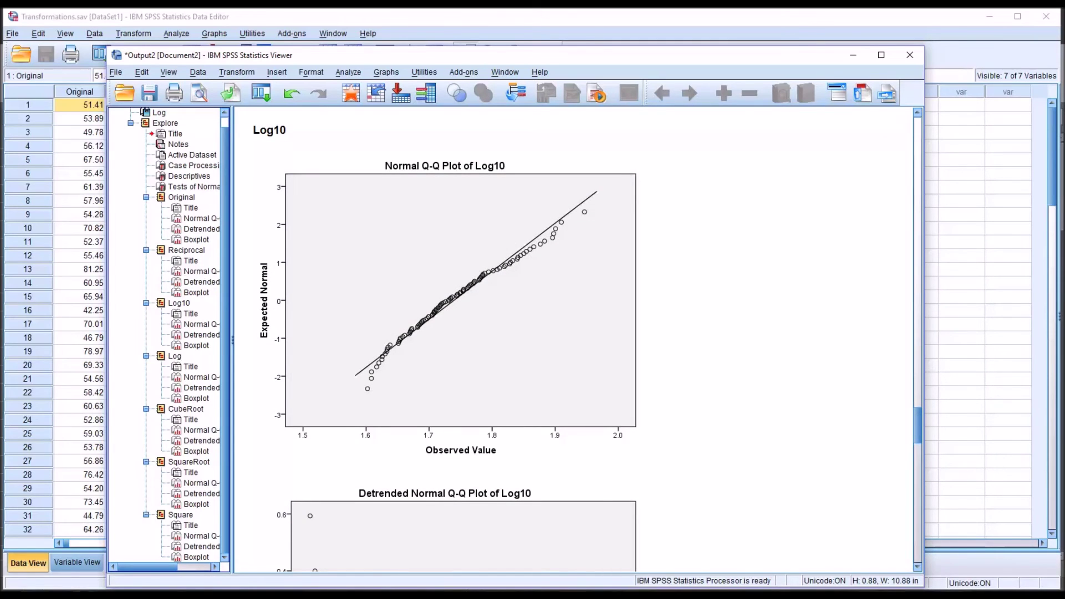
pyautogui.click(601, 459)
# Scroll through the Log10 and Log charts and select the CubeRoot Normal Q-Q plot
pyautogui.moveTo(917, 425)
pyautogui.mouseDown()
pyautogui.moveTo(915, 458)
pyautogui.moveTo(914, 434)
pyautogui.mouseUp()
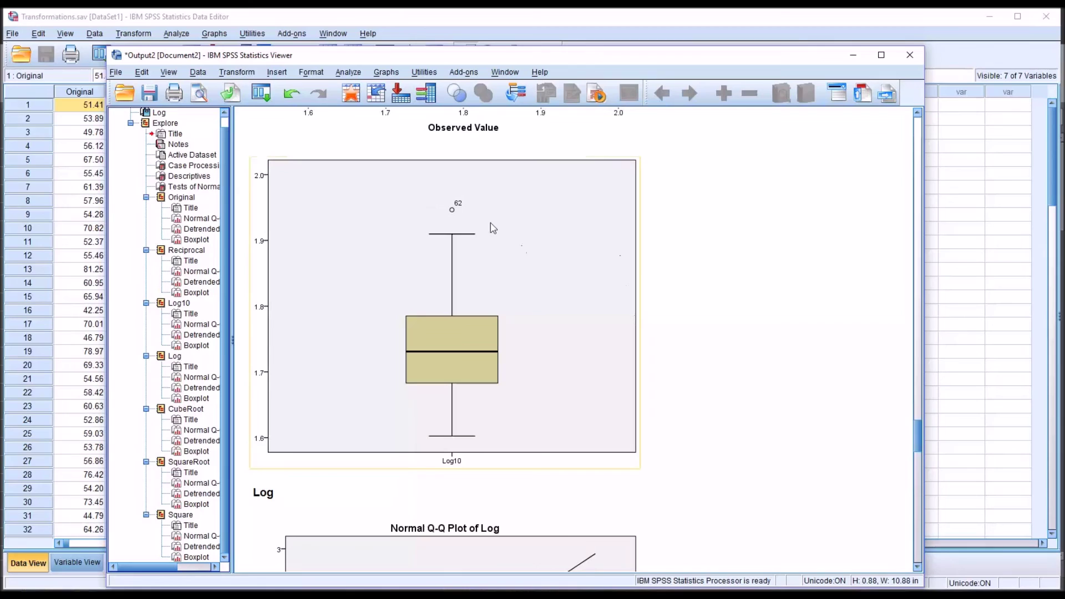
pyautogui.scroll(2, 865, 428)
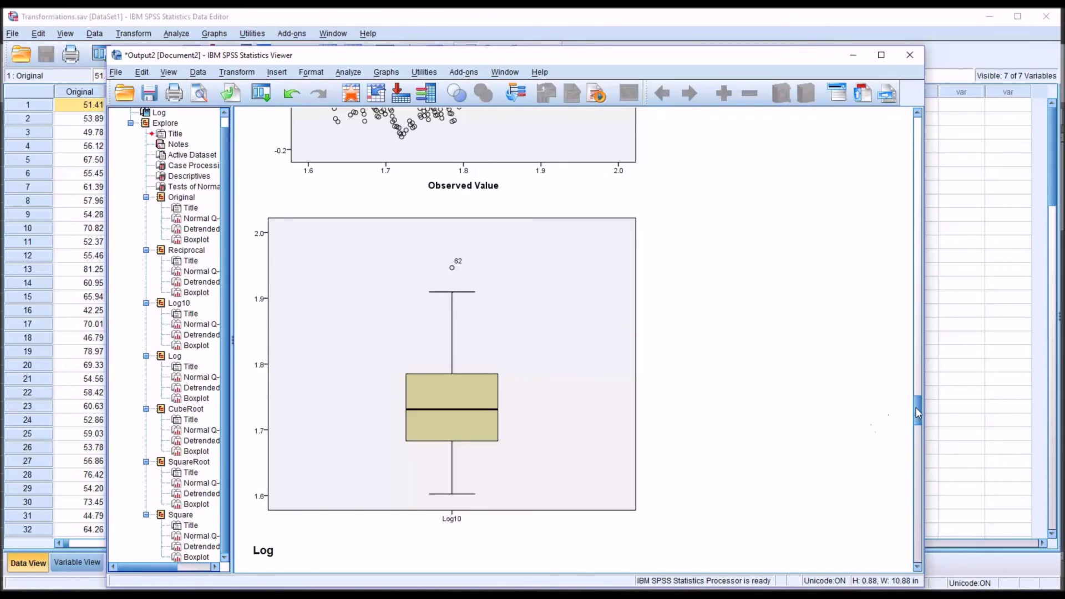
pyautogui.moveTo(917, 411); pyautogui.dragTo(917, 485)
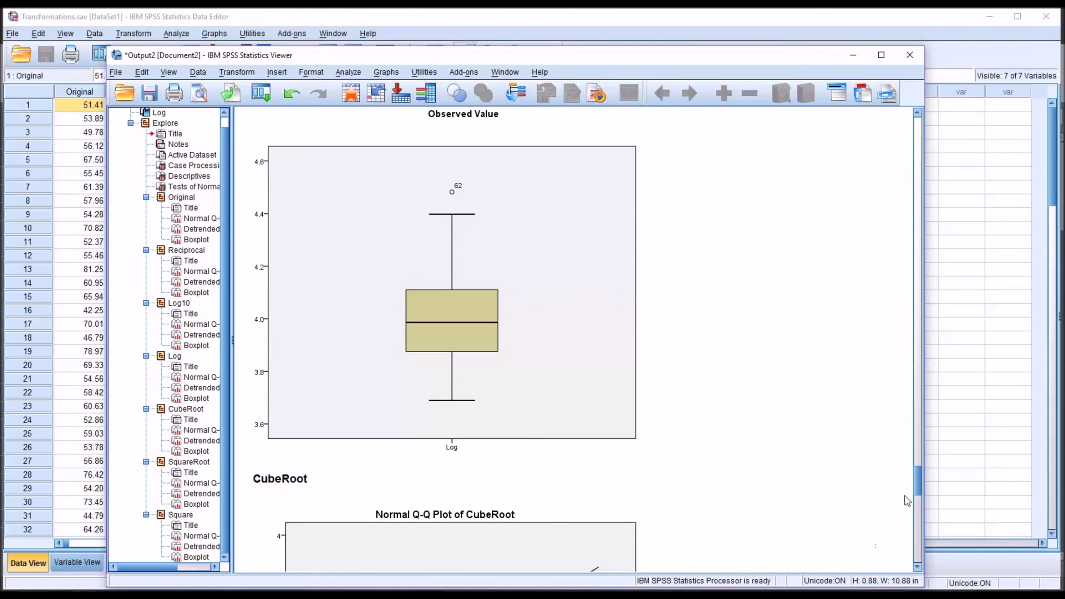
pyautogui.moveTo(918, 484)
pyautogui.mouseDown()
pyautogui.moveTo(918, 498)
pyautogui.moveTo(918, 487)
pyautogui.mouseUp()
pyautogui.click(494, 372)
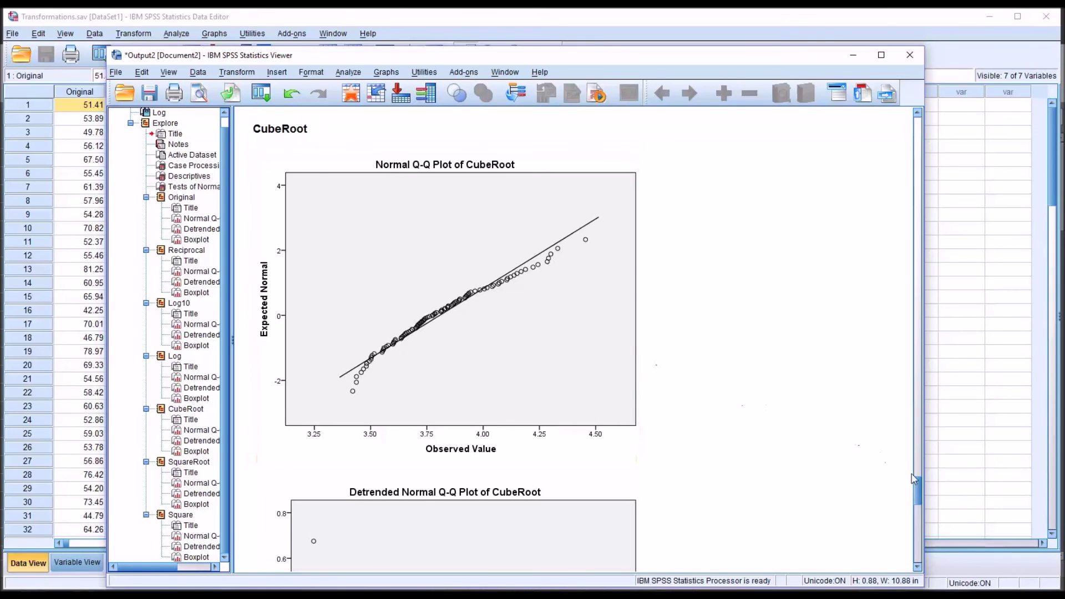
# Examine the SquareRoot and Square Q-Q plots and the Square boxplot with its outliers
pyautogui.moveTo(920, 480); pyautogui.dragTo(917, 503)
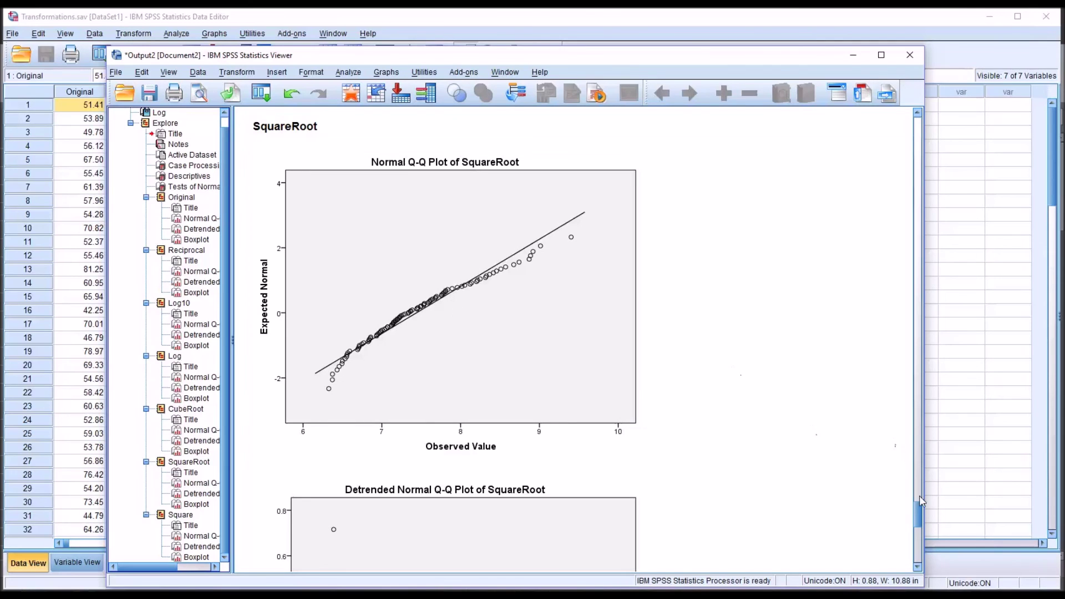
pyautogui.moveTo(918, 509)
pyautogui.mouseDown()
pyautogui.moveTo(917, 541)
pyautogui.moveTo(914, 525)
pyautogui.mouseUp()
pyautogui.click(382, 463)
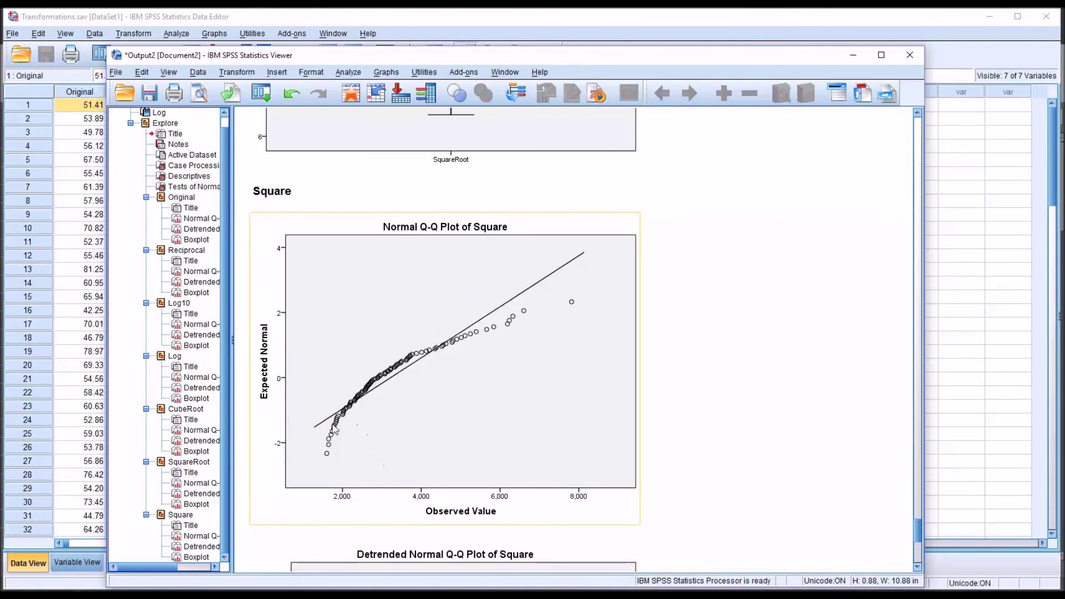
pyautogui.click(757, 450)
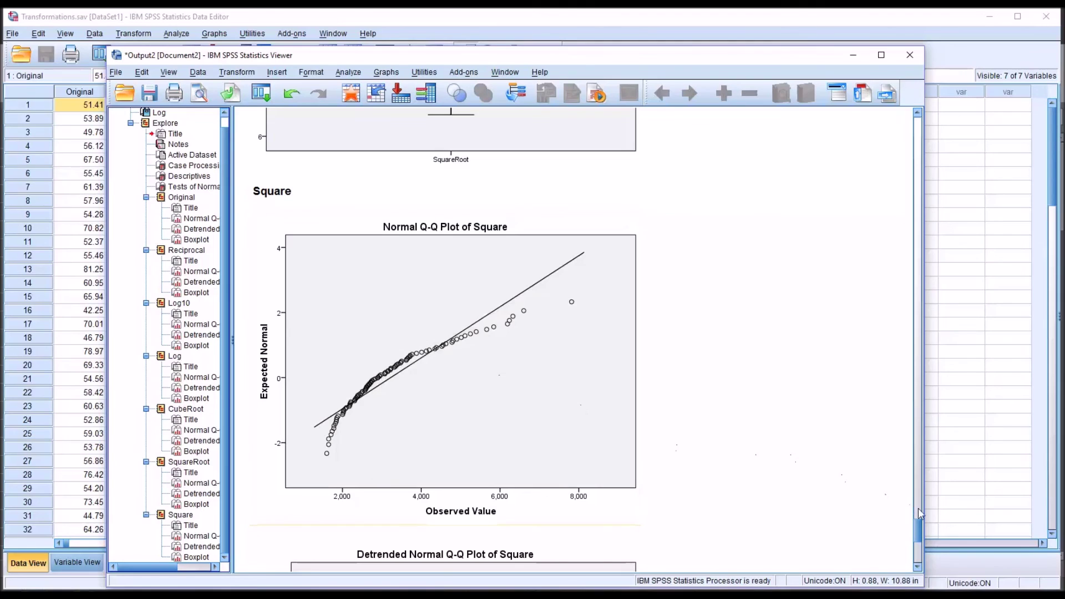
pyautogui.moveTo(919, 509); pyautogui.dragTo(915, 551)
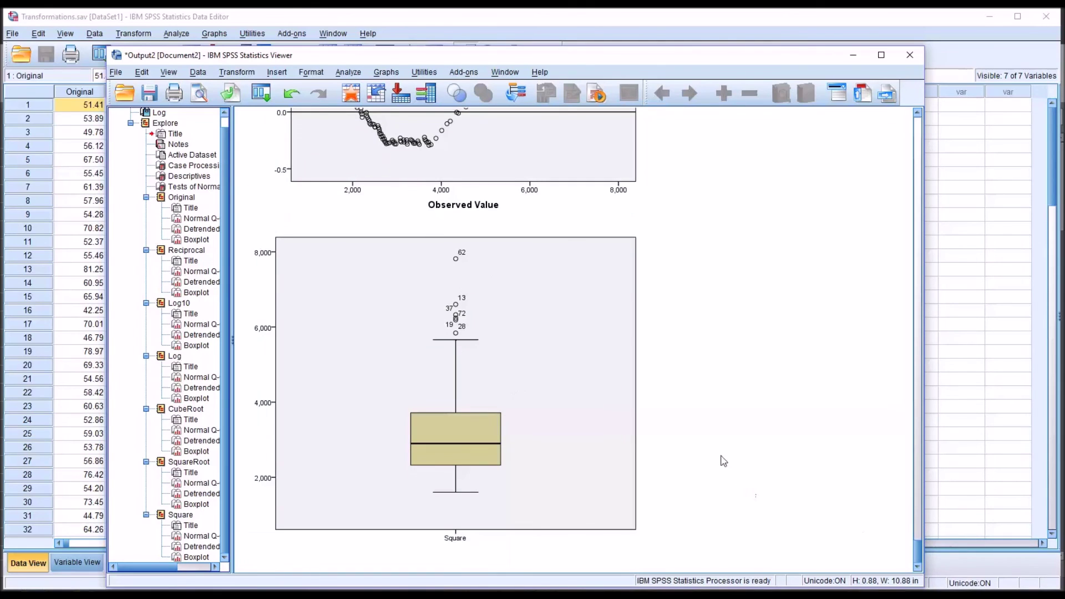
pyautogui.click(480, 303)
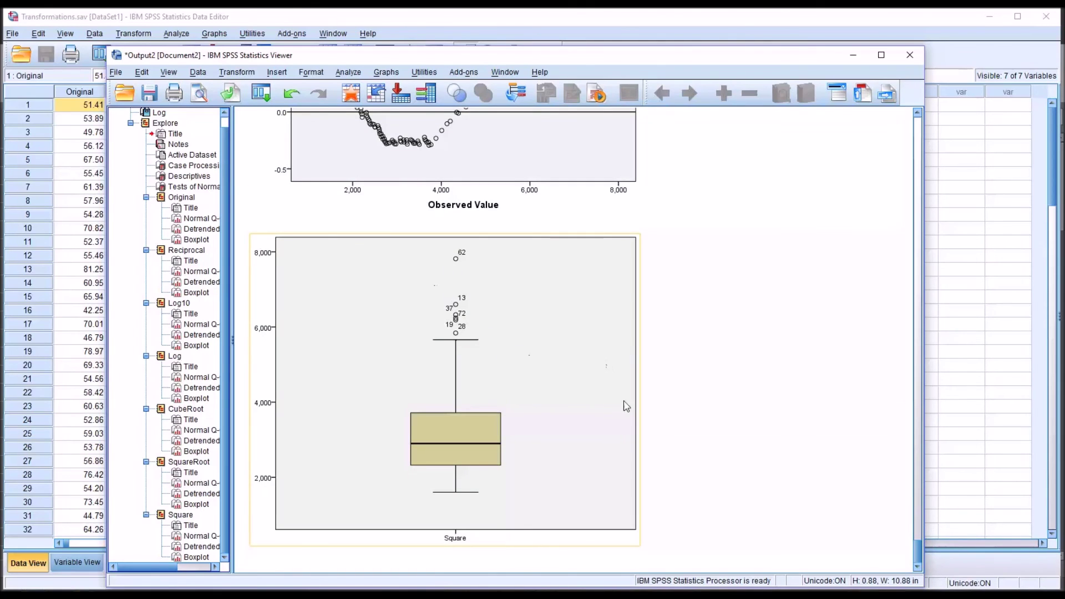
pyautogui.click(802, 553)
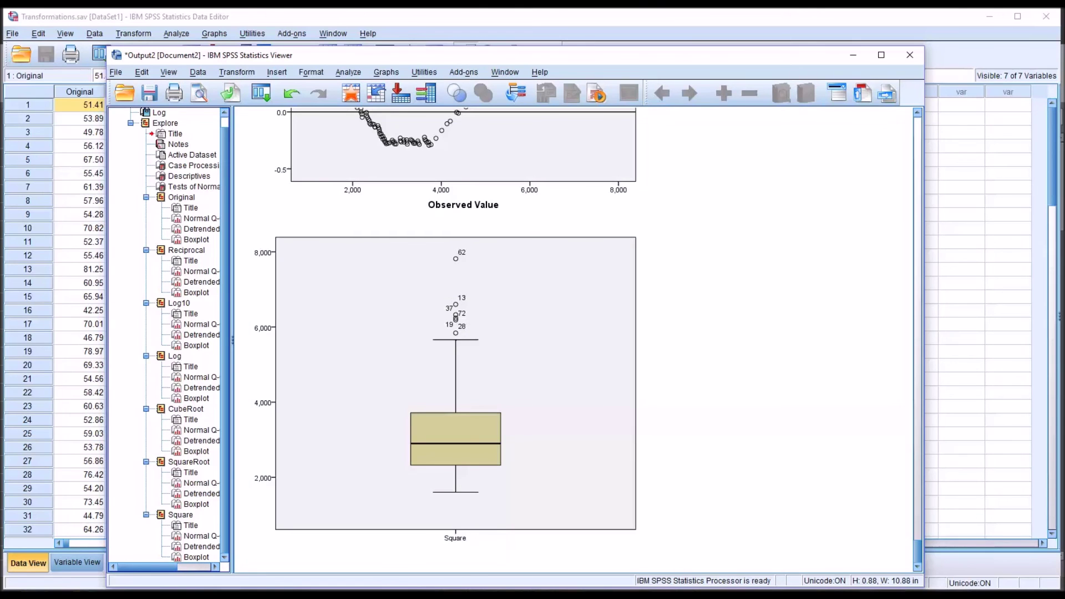
pyautogui.moveTo(917, 555); pyautogui.dragTo(919, 195)
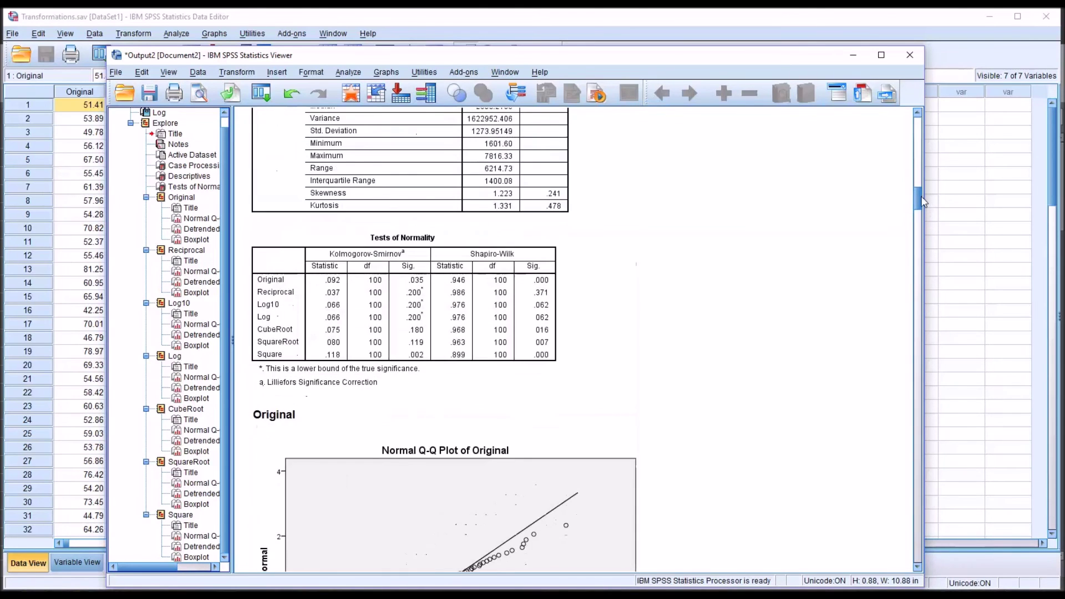
# Inspect the Tests of Normality table: Kolmogorov-Smirnov .200 for Reciprocal, Log10 and Log versus .002 for Square
pyautogui.click(518, 274)
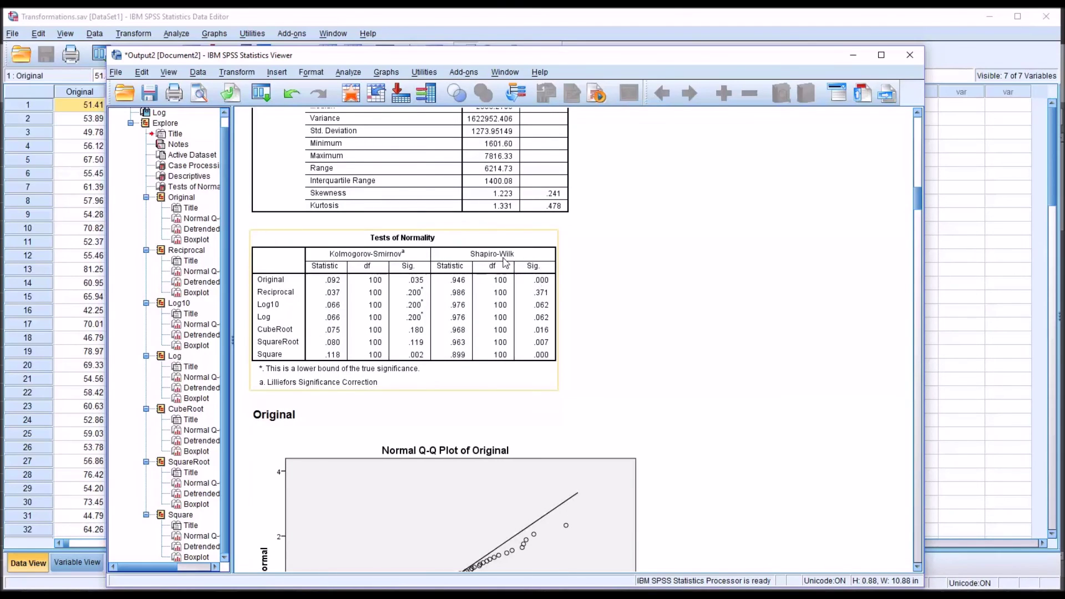
pyautogui.click(673, 351)
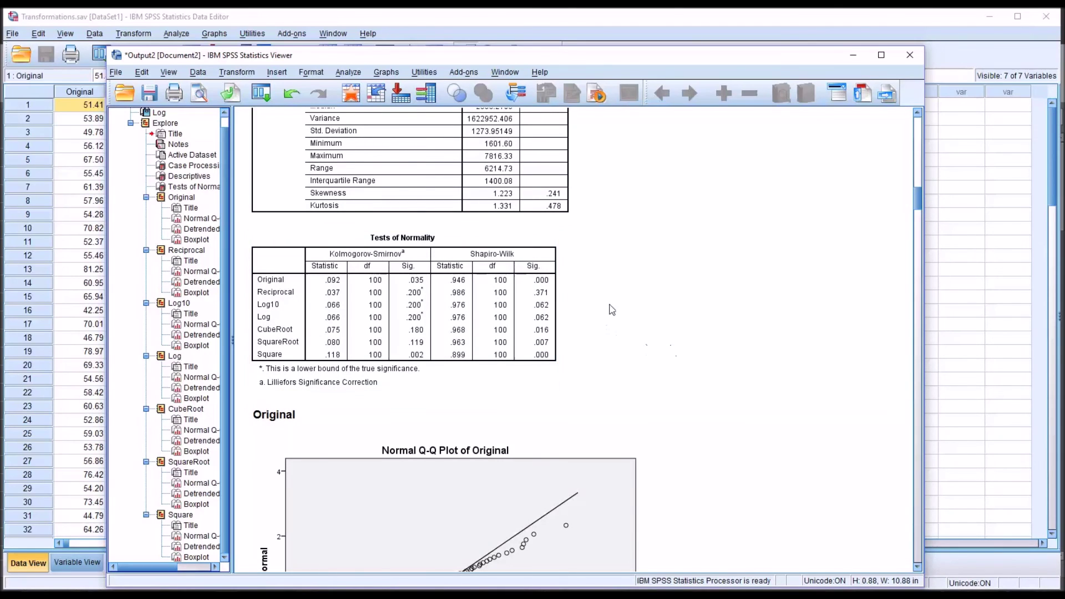
pyautogui.click(558, 297)
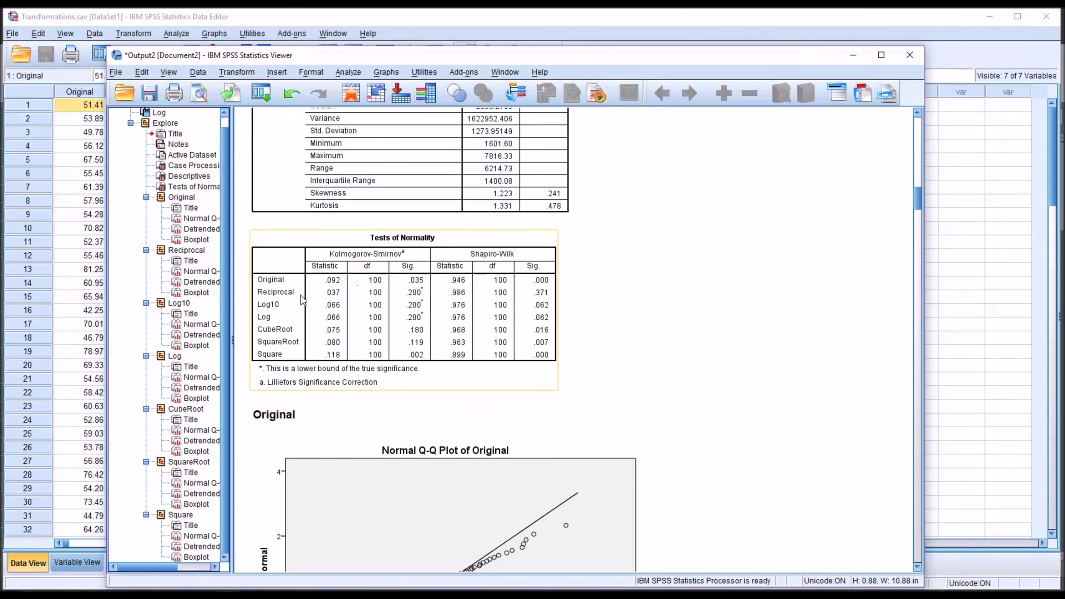
pyautogui.click(599, 336)
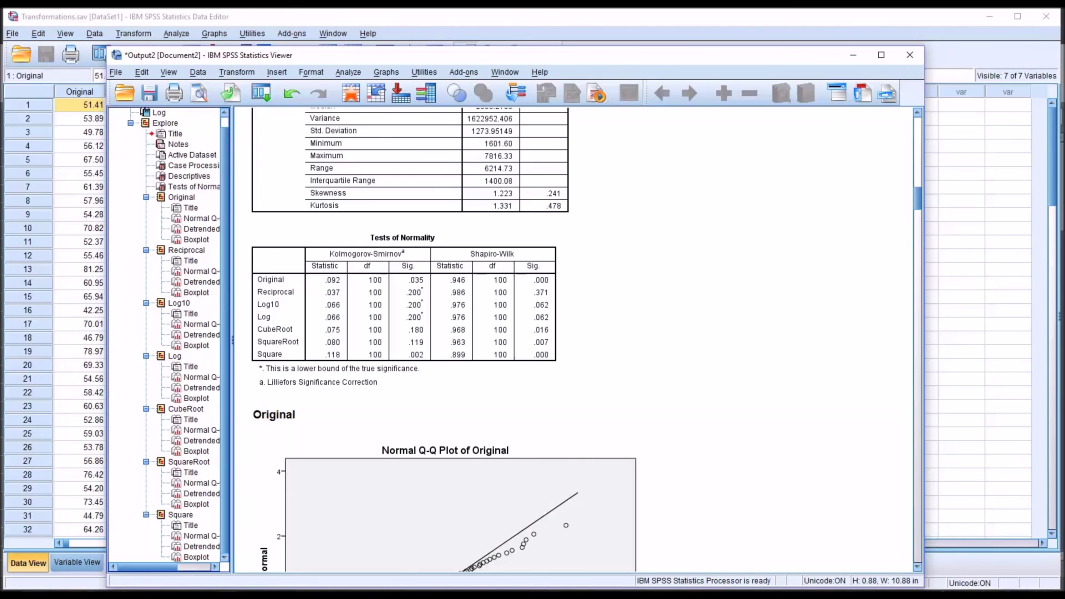
pyautogui.click(441, 329)
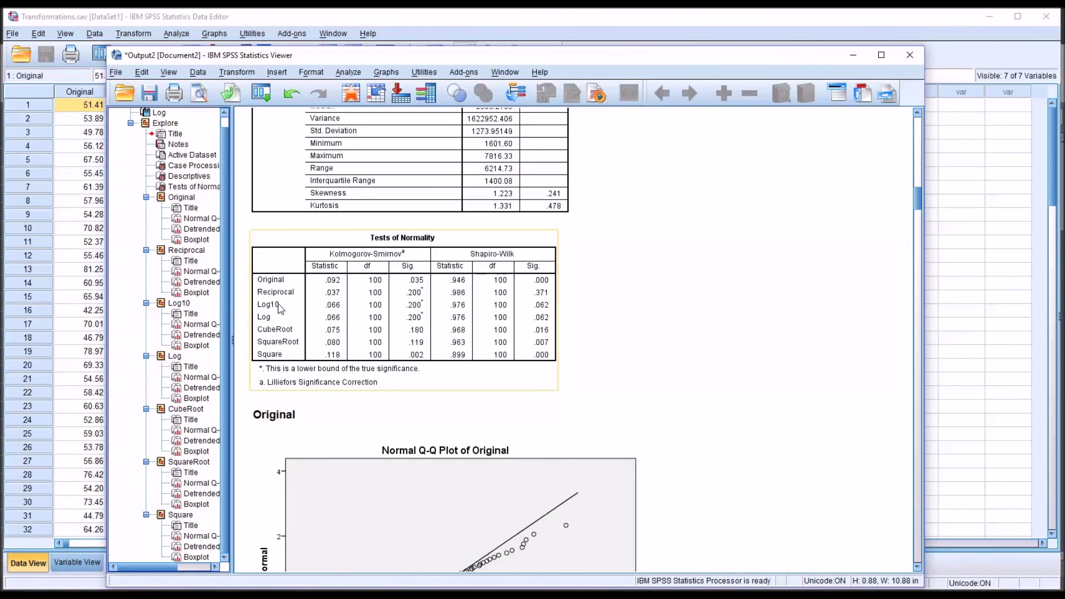
pyautogui.click(632, 405)
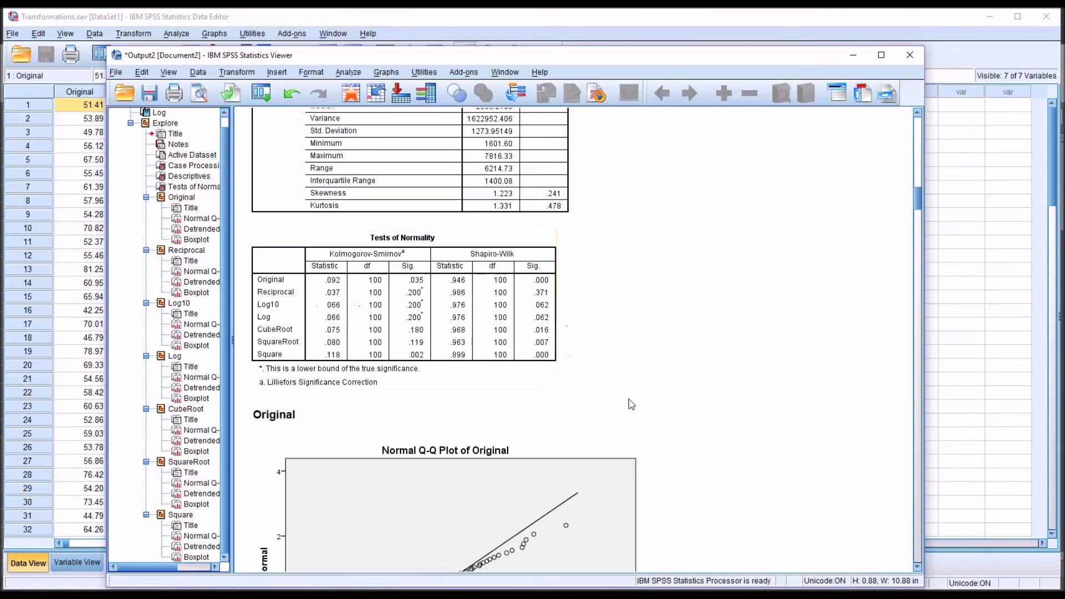